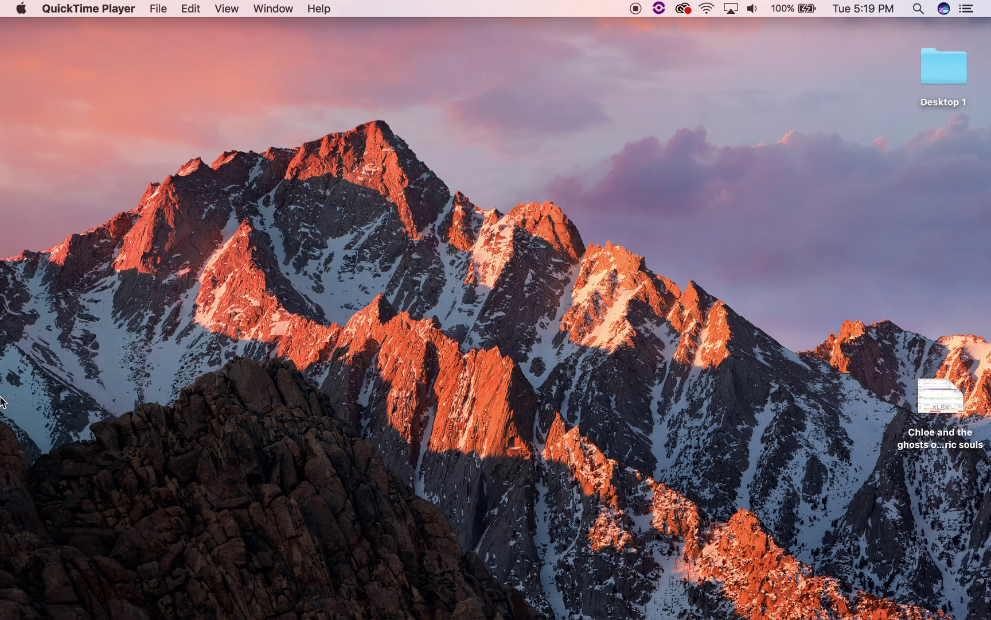
Switch to Sibelius and start a new score from the Blank template.
left_click(20, 404)
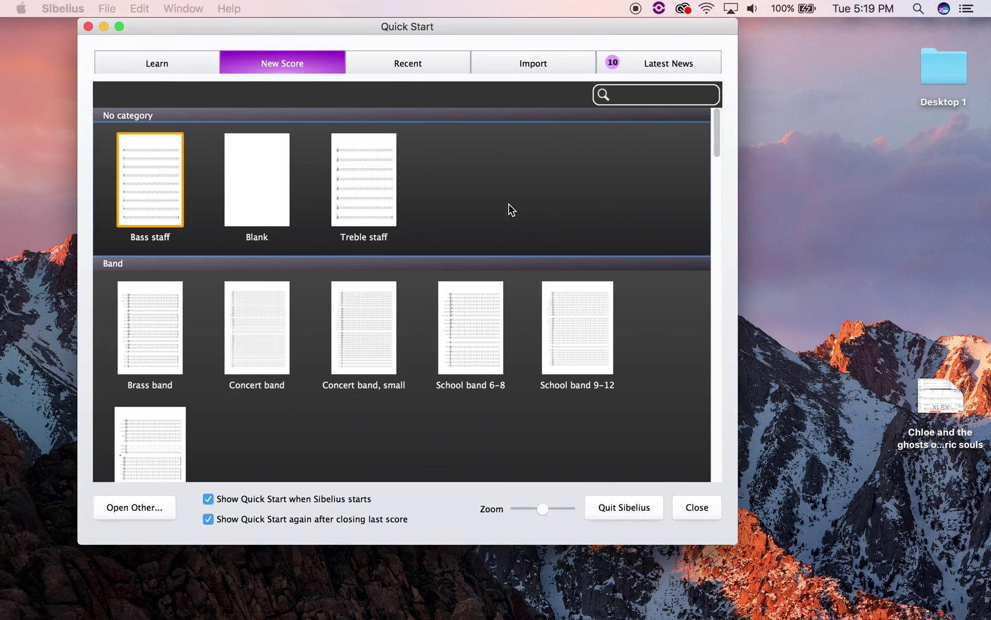
left_click_drag(540, 30, 557, 27)
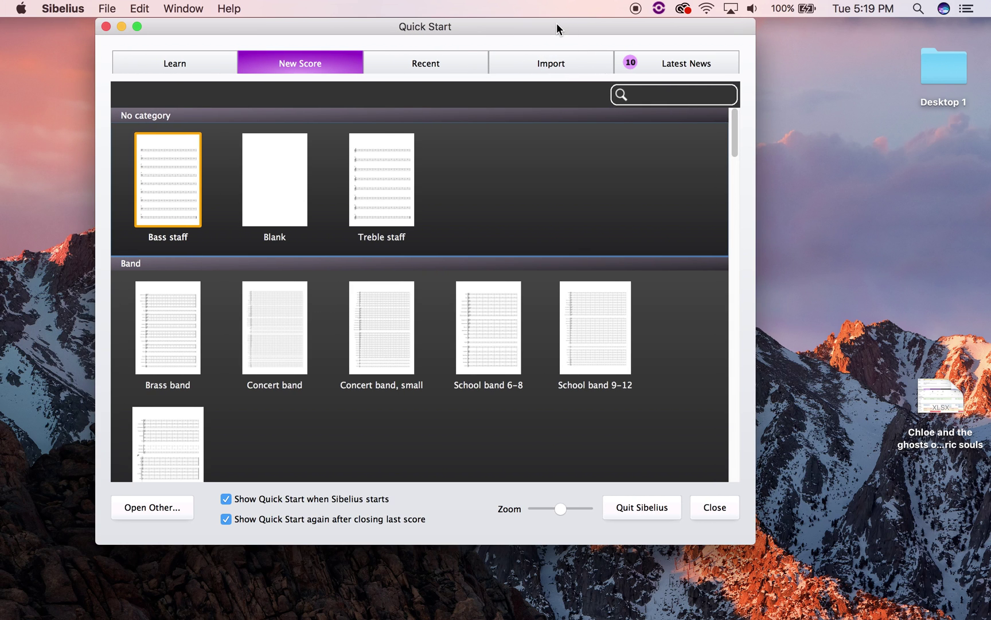
left_click(287, 148)
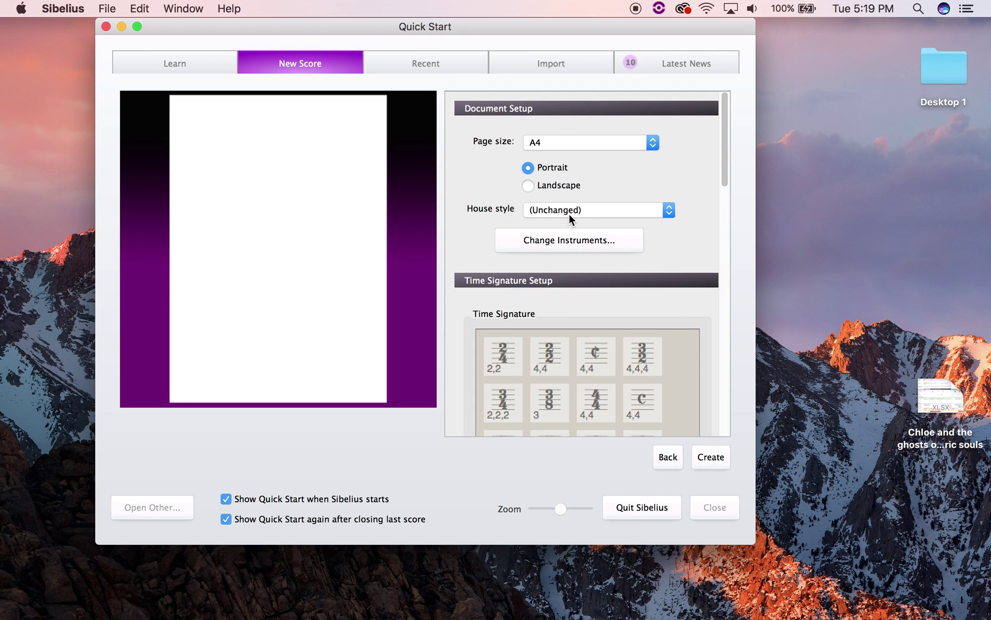
Add the Voice instrument from the Singers group to the new score's staves.
left_click(555, 242)
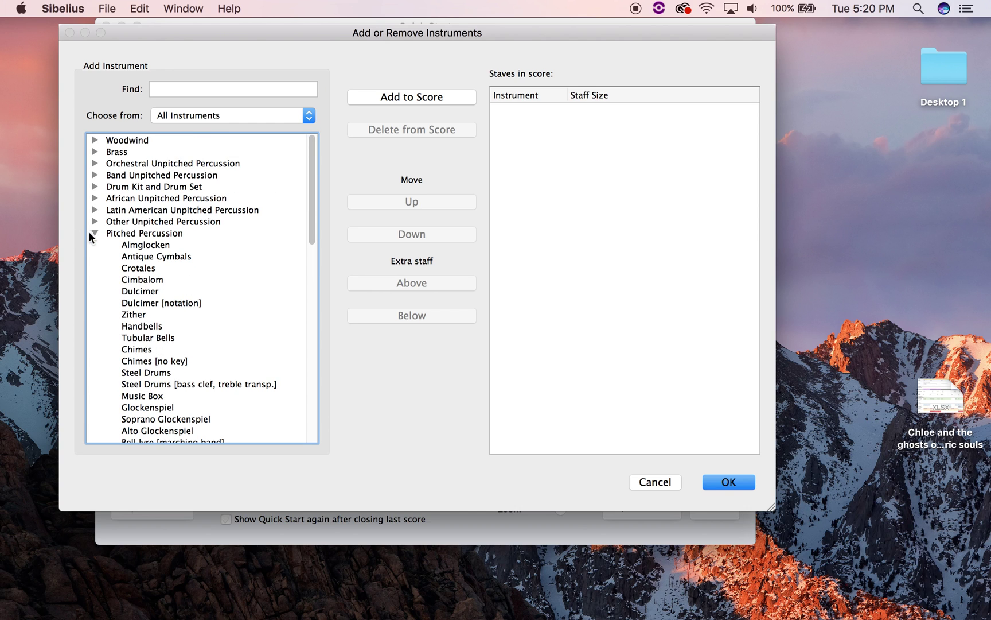
left_click(92, 233)
scroll(206, 328, "down", 2)
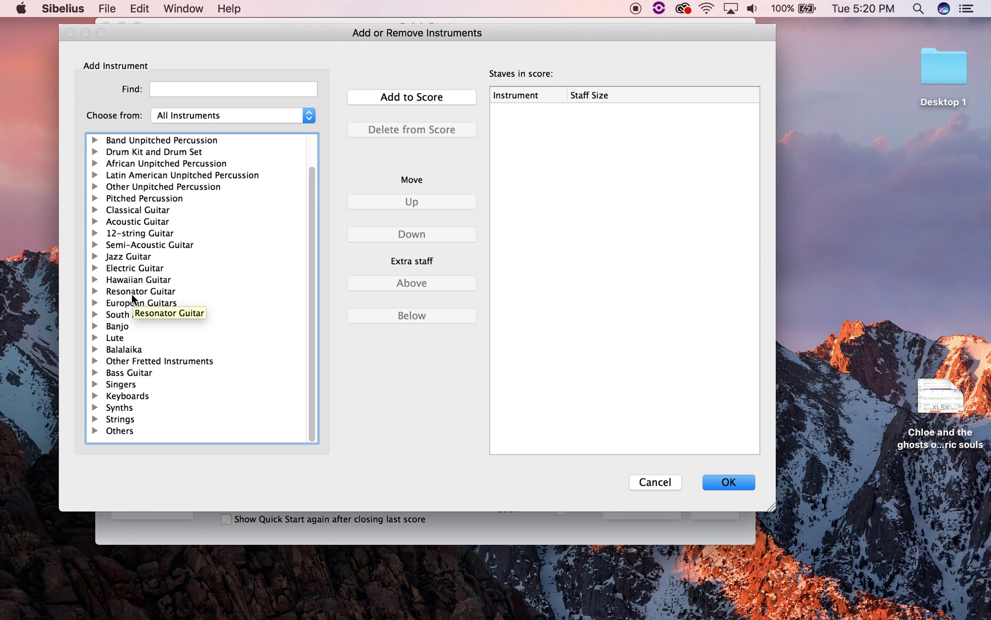
left_click(95, 384)
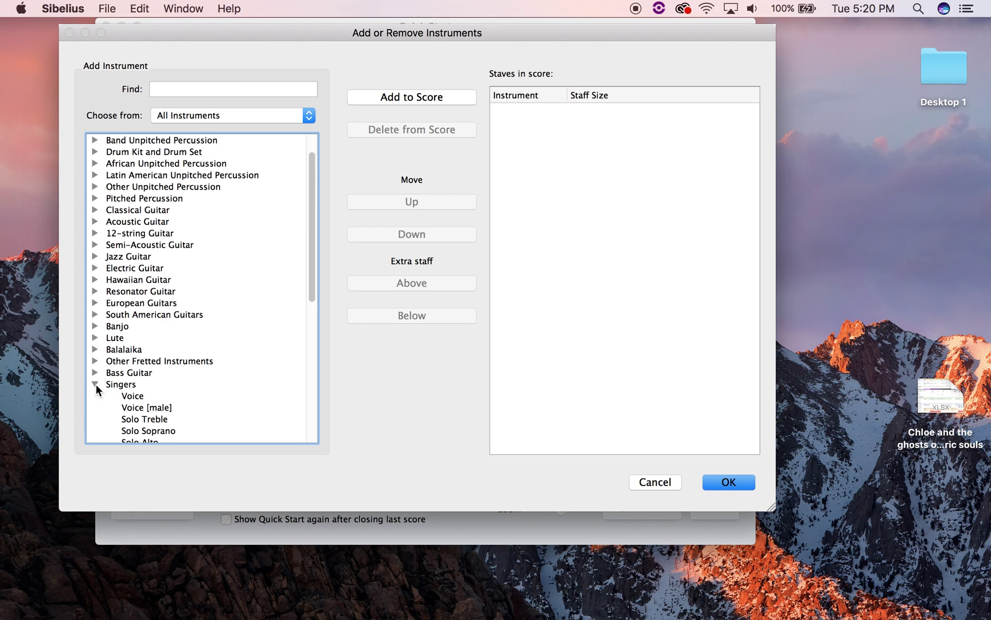
scroll(132, 396, "down", 1)
left_click(154, 361)
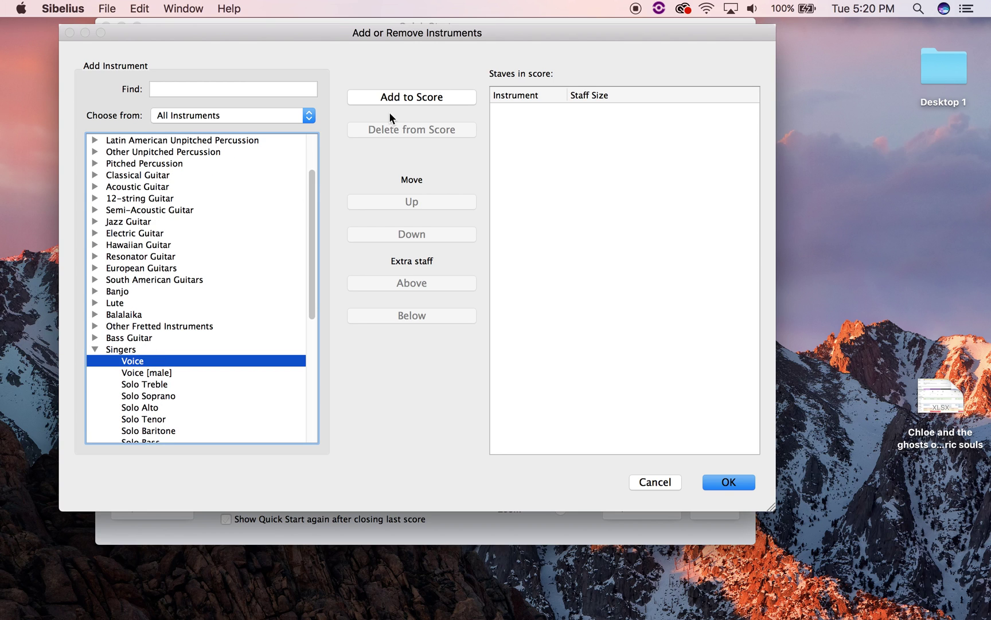
left_click(441, 98)
left_click(752, 488)
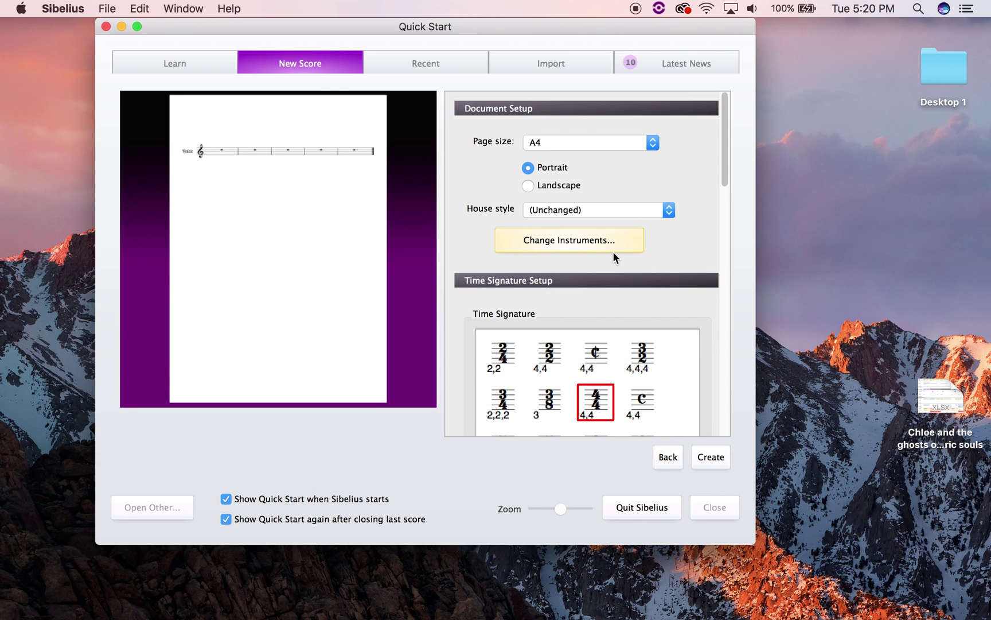
Set the new score's key signature to G major from the major sharp keys.
scroll(654, 278, "down", 2)
left_click(669, 317)
scroll(669, 316, "down", 6)
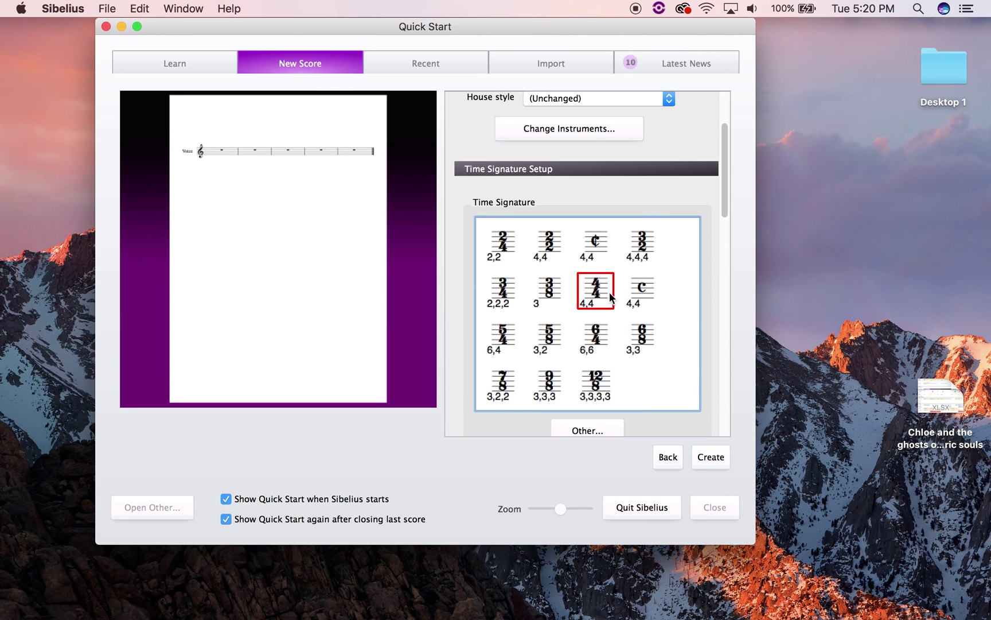
left_click(508, 309)
scroll(617, 347, "down", 5)
scroll(657, 344, "down", 5)
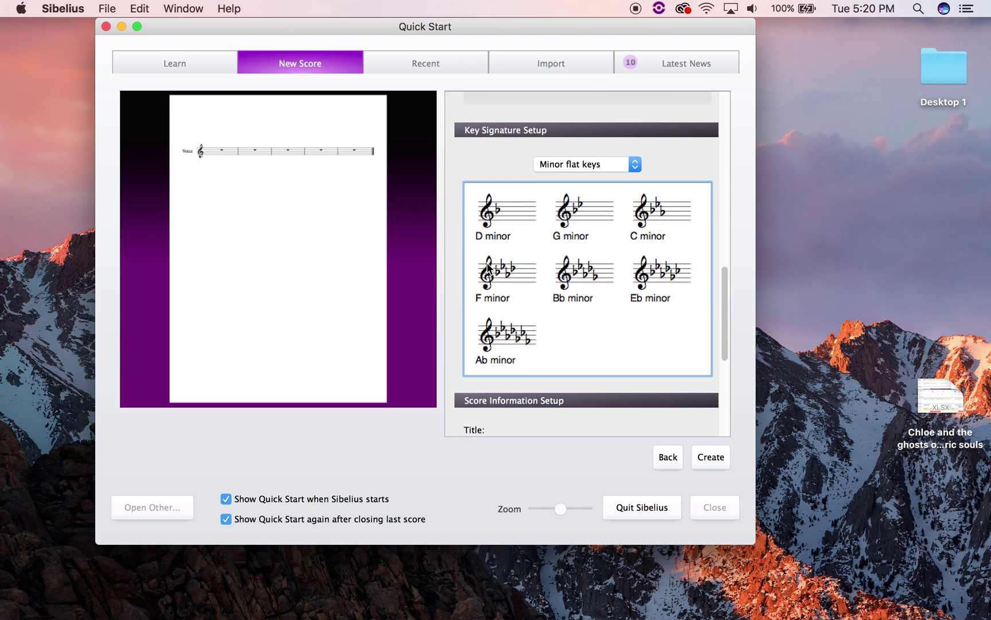
left_click(599, 163)
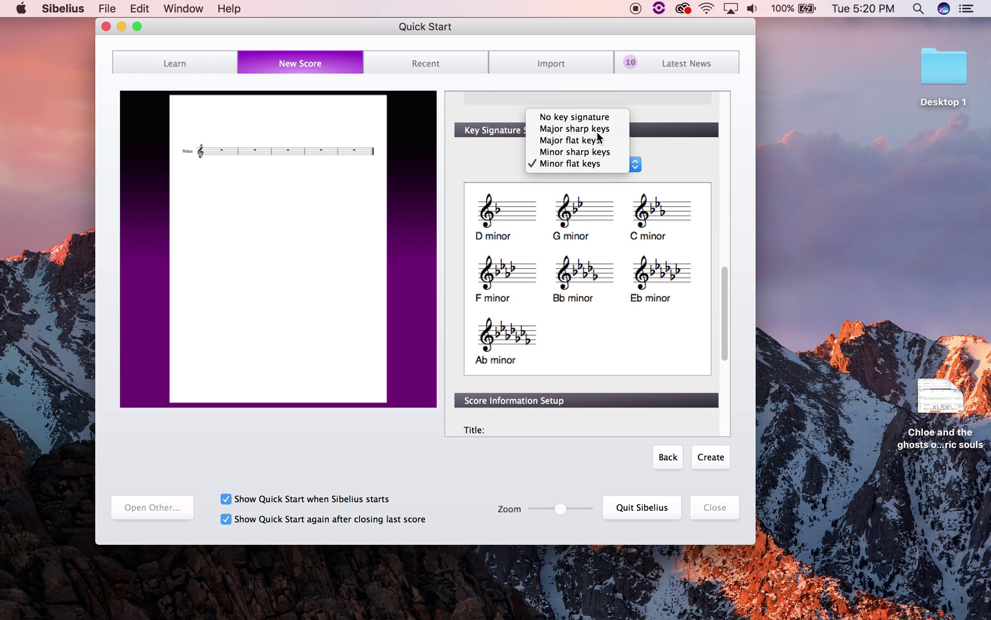
left_click(573, 129)
left_click(499, 227)
Enter the title Lead Sheet and the composer's name in the score information.
scroll(667, 396, "down", 5)
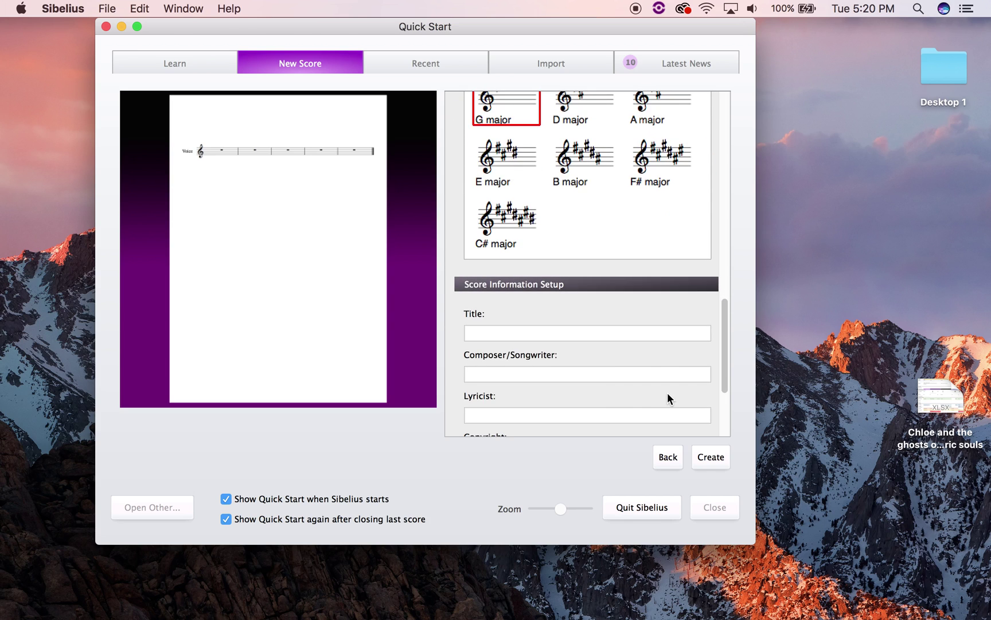
left_click(602, 310)
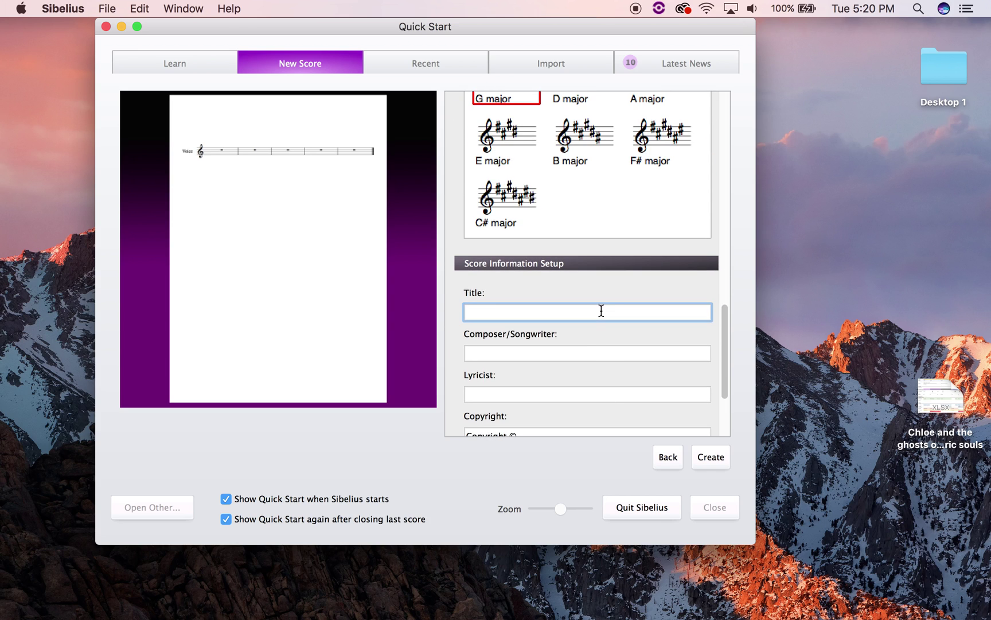
type("Lead Sheet")
left_click(538, 354)
type("Megan B")
Complete the copyright notice with the composer's name and the year 2017, and create the score.
scroll(537, 353, "down", 1)
left_click(532, 428)
left_click_drag(724, 332, 724, 372)
left_click(543, 302)
type("Meg")
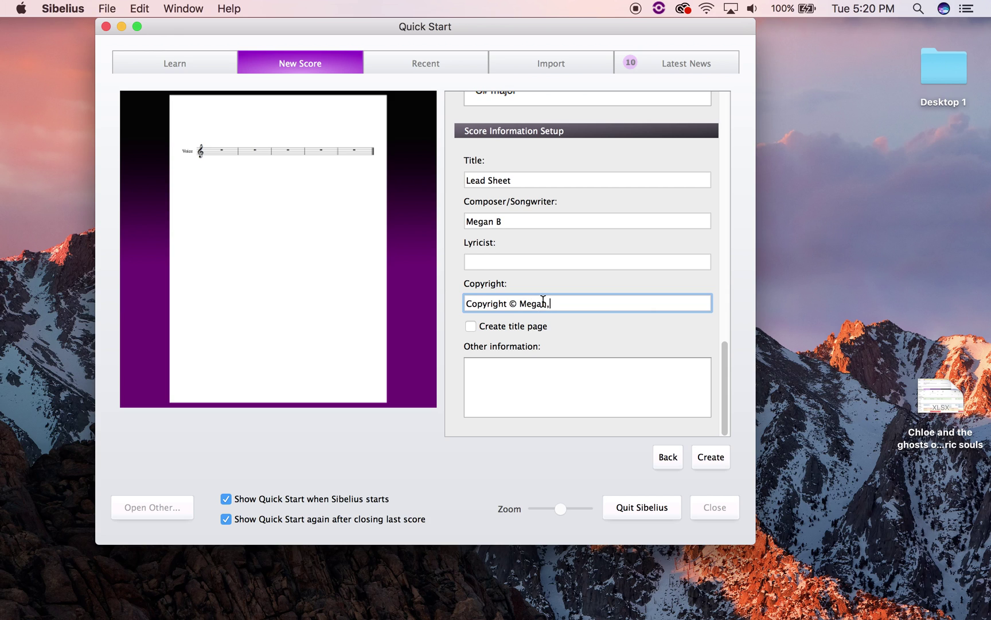
type("an B, 2017")
key("Tab")
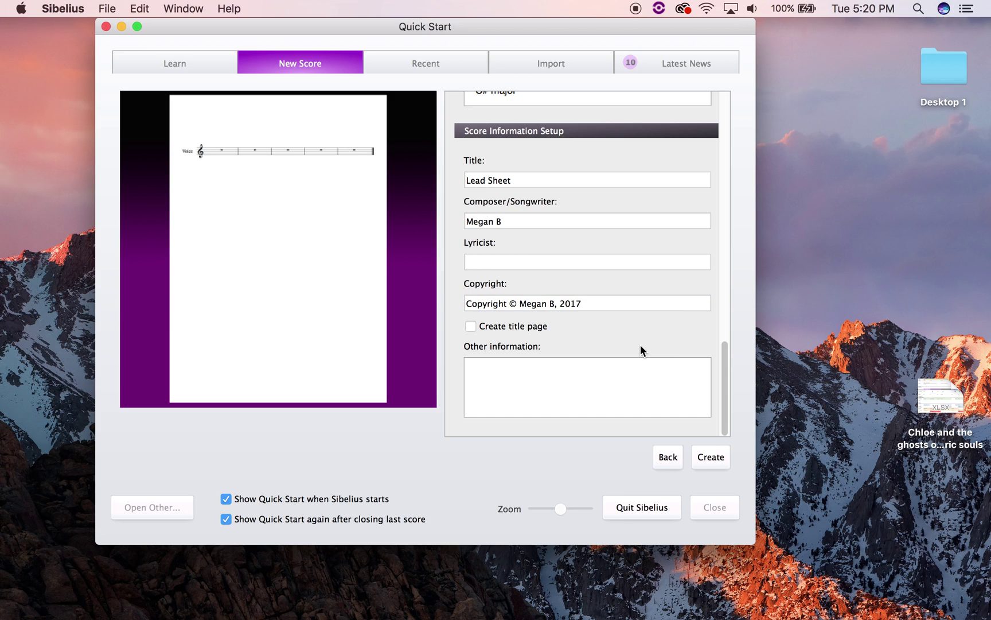
left_click(713, 460)
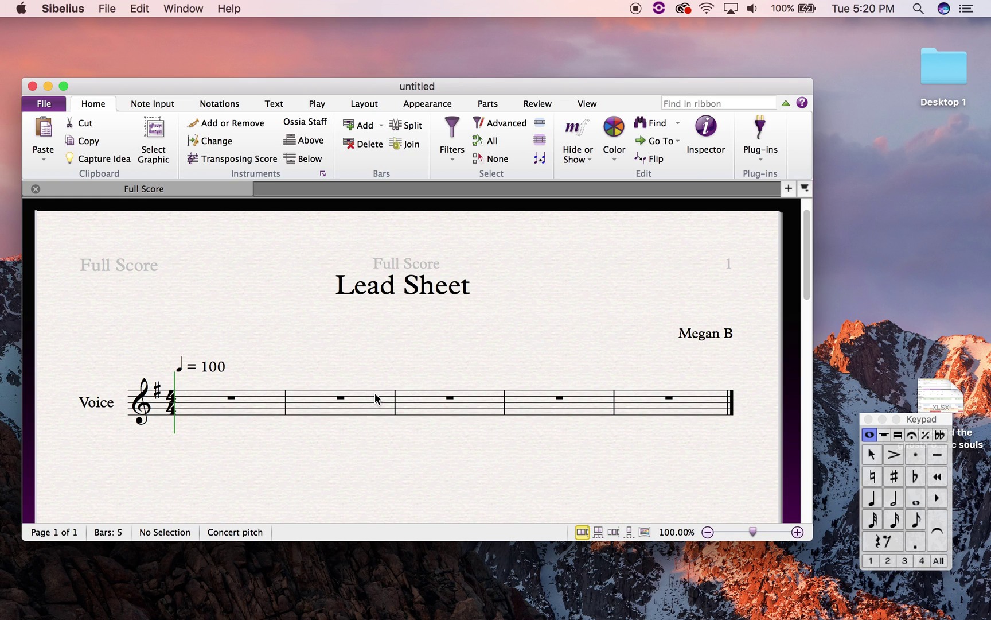
Move the score window to the top of the screen and enlarge it to fill the desktop.
left_click_drag(475, 87, 466, 26)
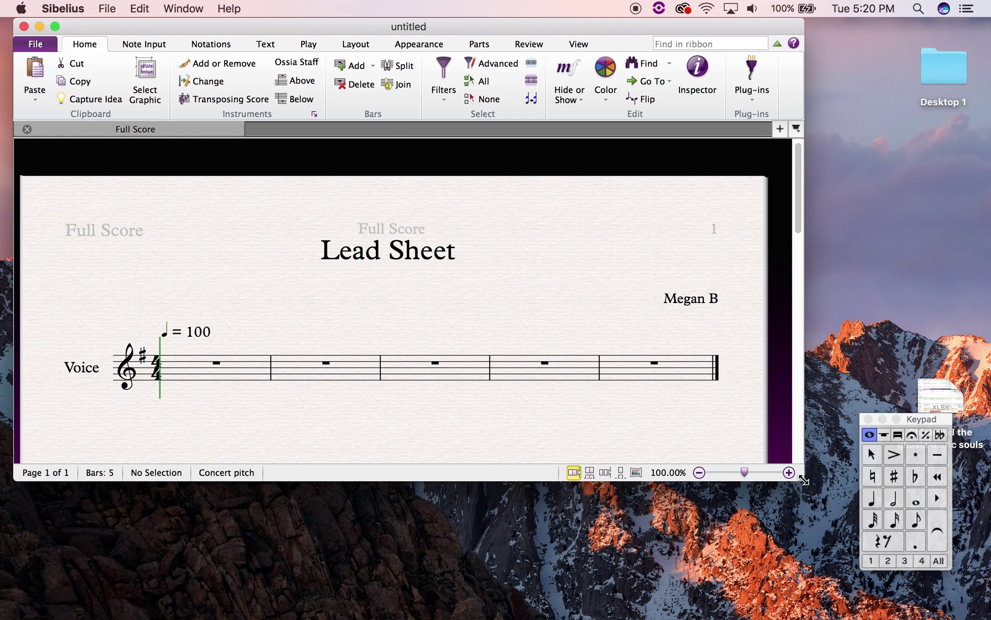
left_click_drag(803, 480, 989, 618)
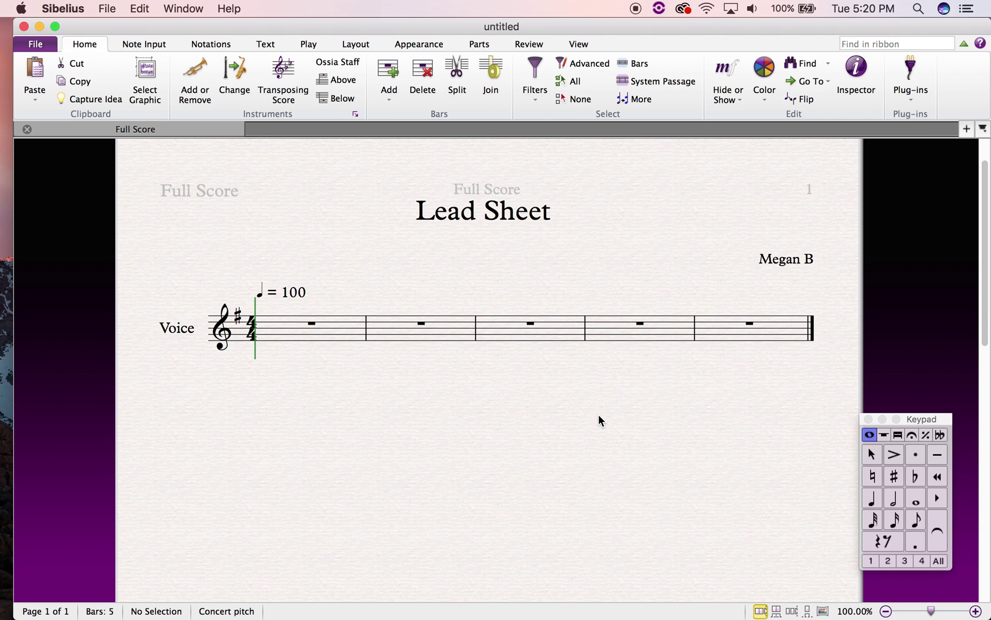
left_click(766, 326)
left_click(329, 325)
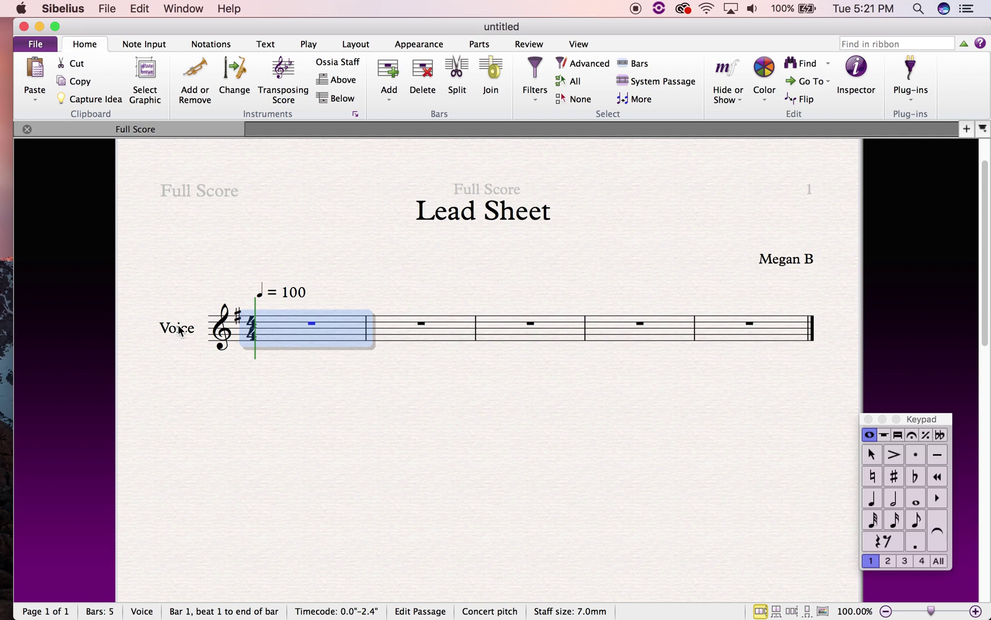
left_click(179, 329)
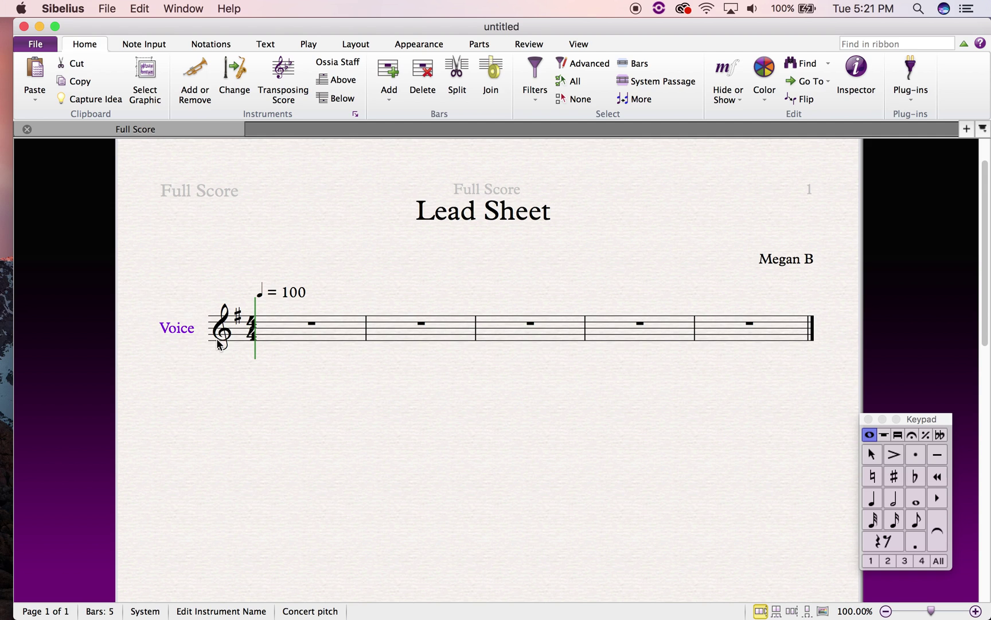
left_click(198, 354)
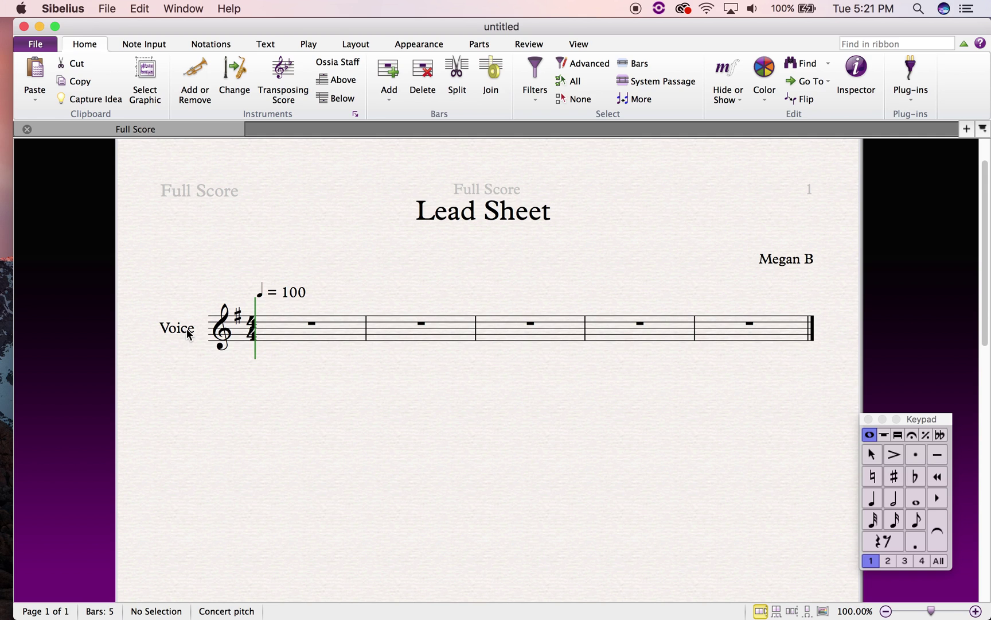
left_click(187, 329)
left_click(248, 385)
left_click(330, 336)
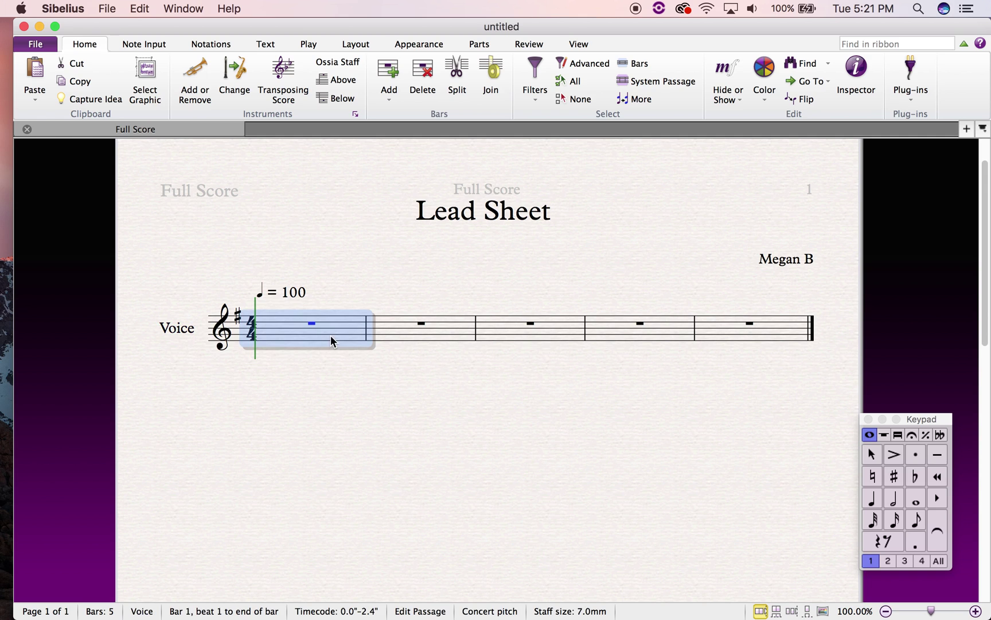
left_click(274, 401)
Delete the Voice instrument name in front of the first staff.
left_click(182, 334)
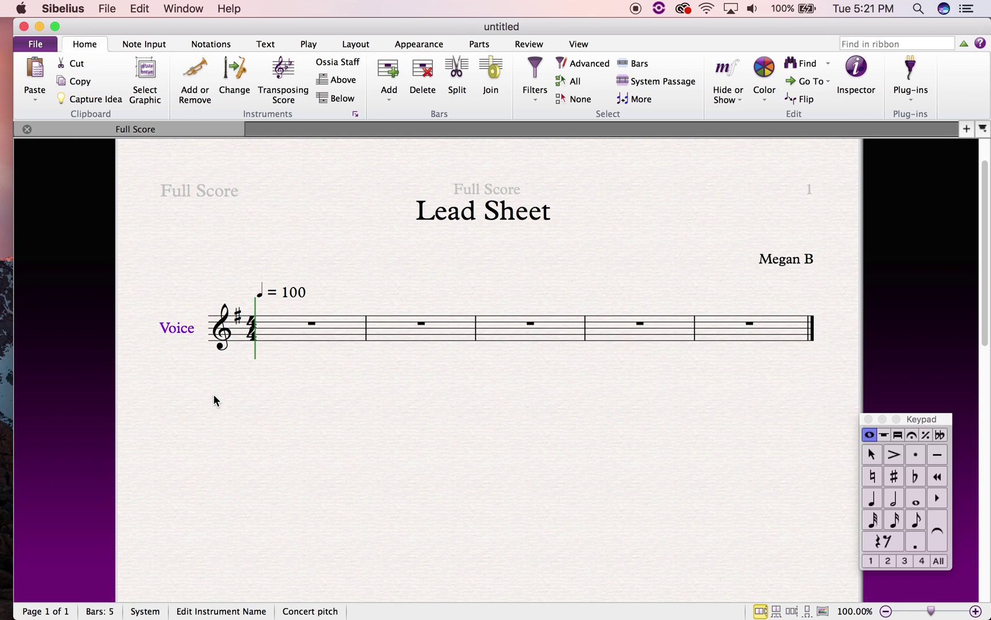
left_click(214, 395)
left_click(172, 330)
key("Delete")
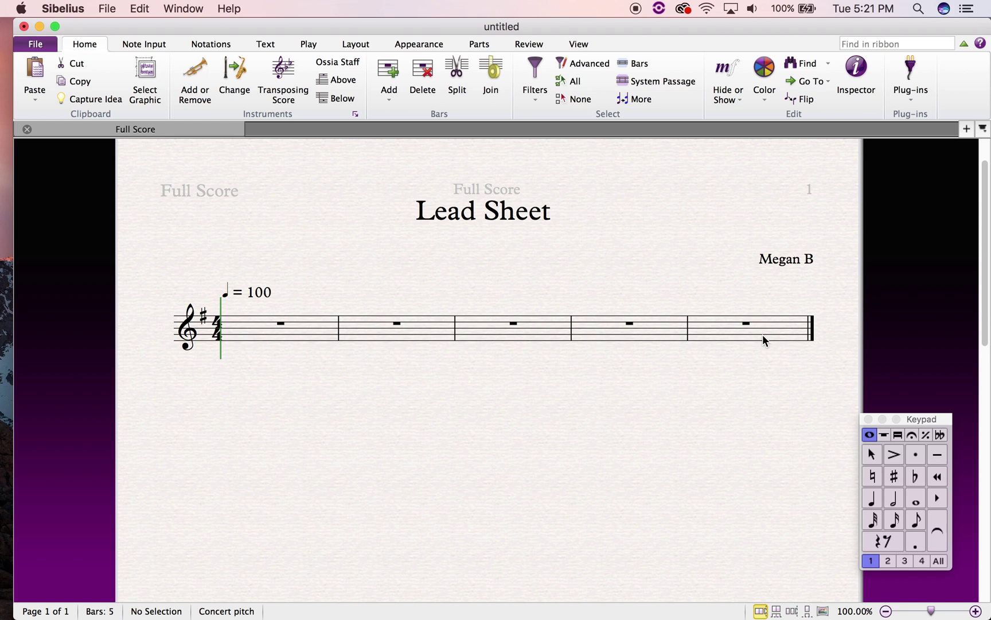
Append empty bars after the last bar until the score has 32 bars.
scroll(543, 382, "down", 5)
scroll(543, 382, "up", 8)
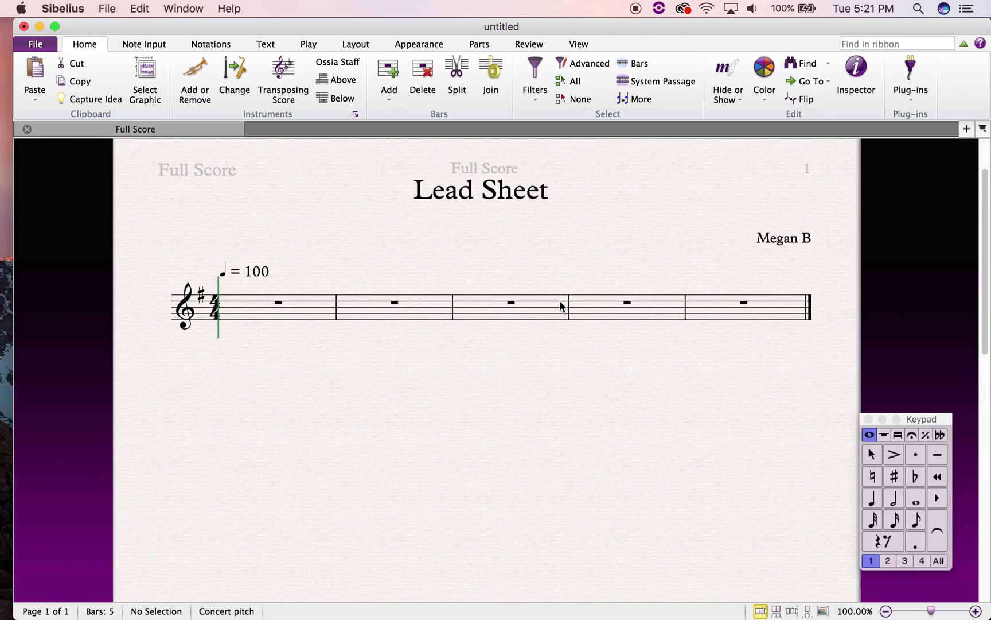
left_click(726, 323)
left_click(652, 322)
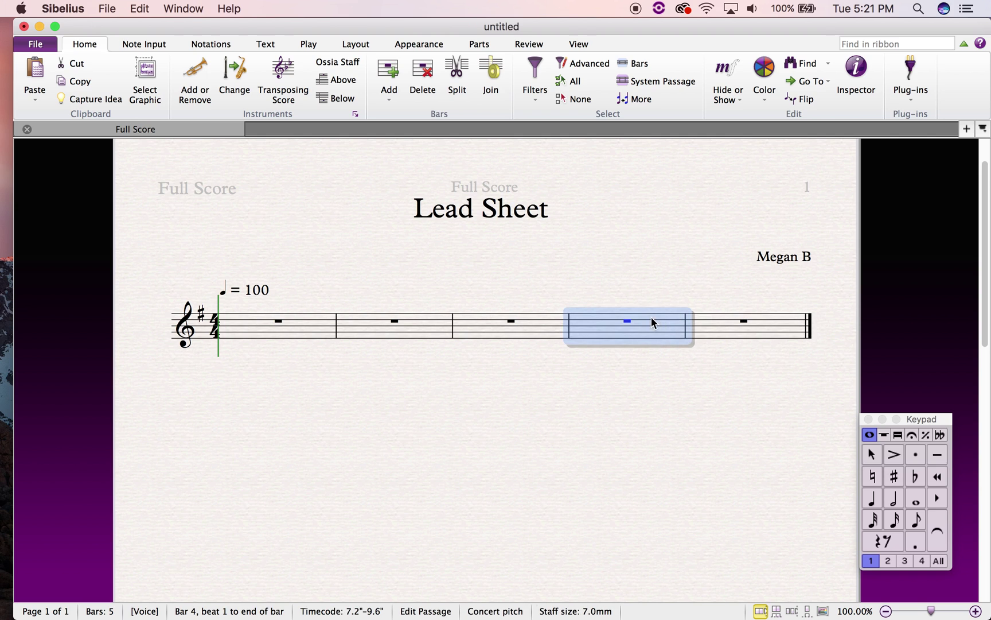
left_click(727, 320)
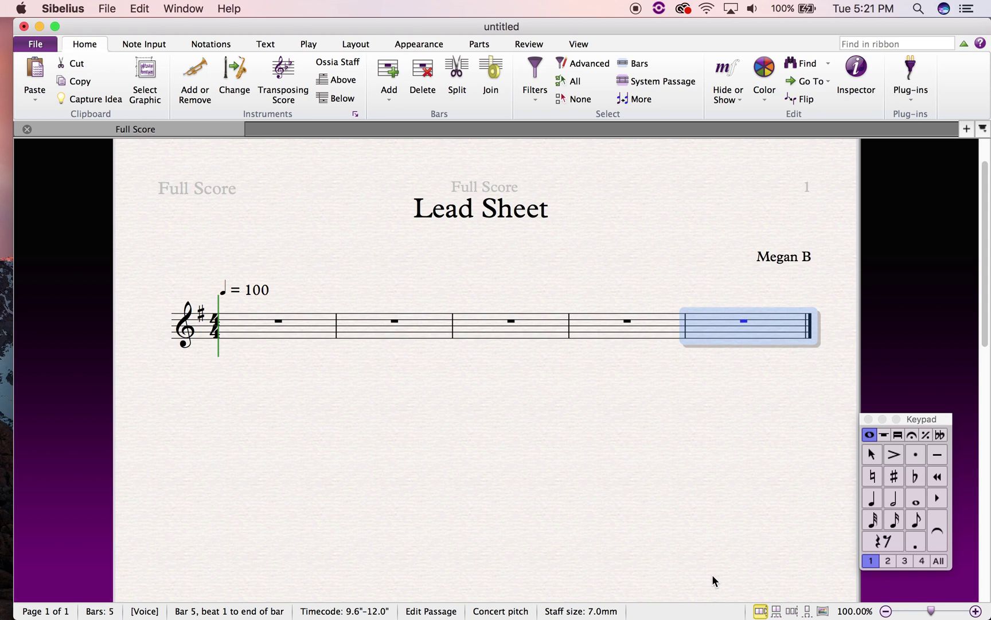
key("super+b")
key("super+b")
key("super+b")
key("super+b")
key("super+b")
key("super+b")
key("super+b")
key("super+b")
key("super+b")
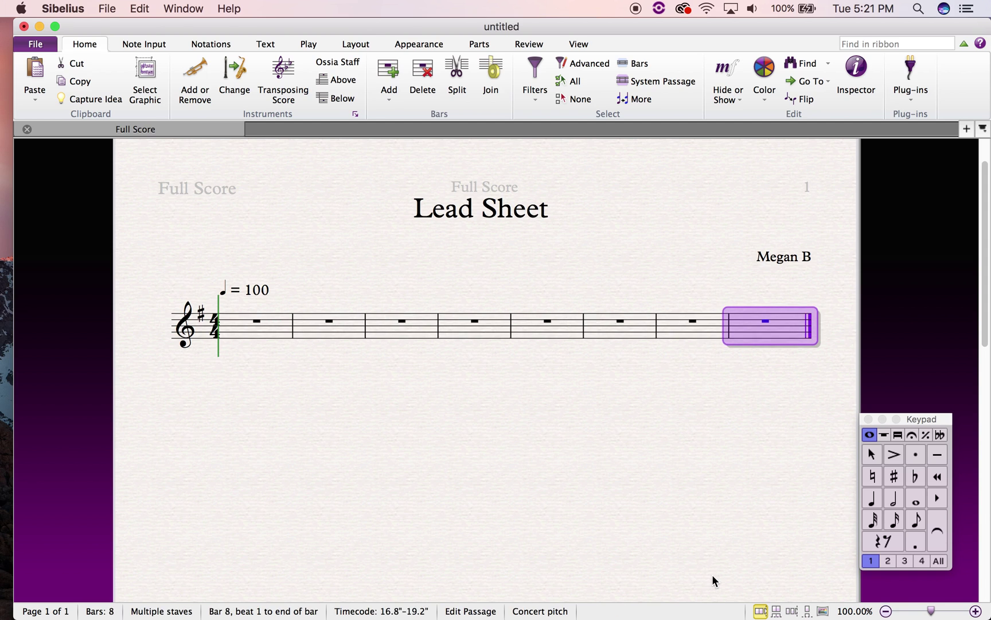
key("super+b")
key("super+b")
key("super+b")
key("super+b")
key("super+b")
key("super+b")
key("super+b")
key("super+b")
key("super+b")
key("super+b")
key("super+b")
key("super+b")
key("super+b")
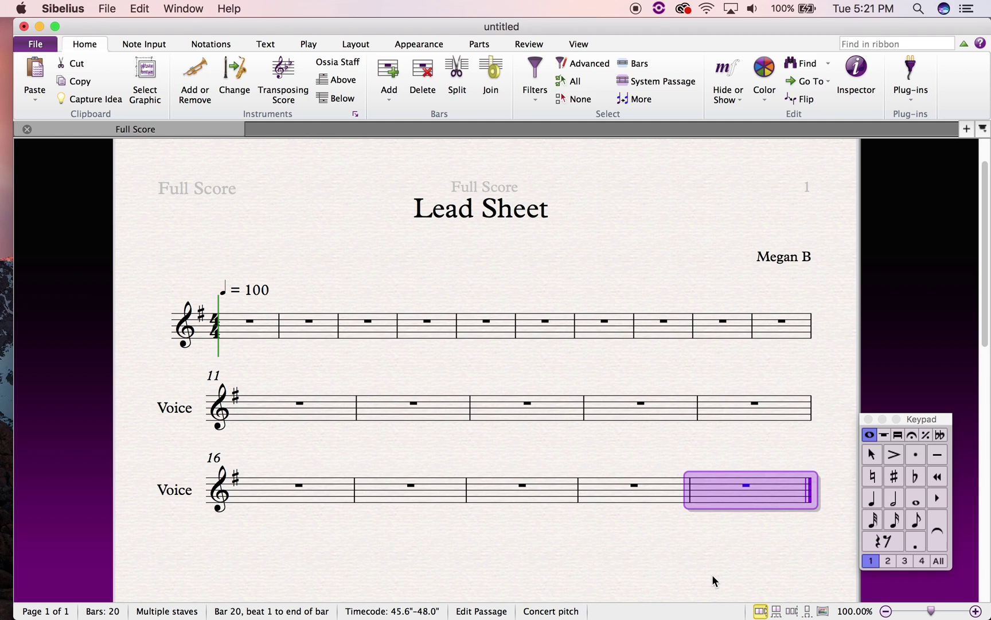
key("super+b")
key("super+b")
key("super+b")
key("super+b")
key("super+b")
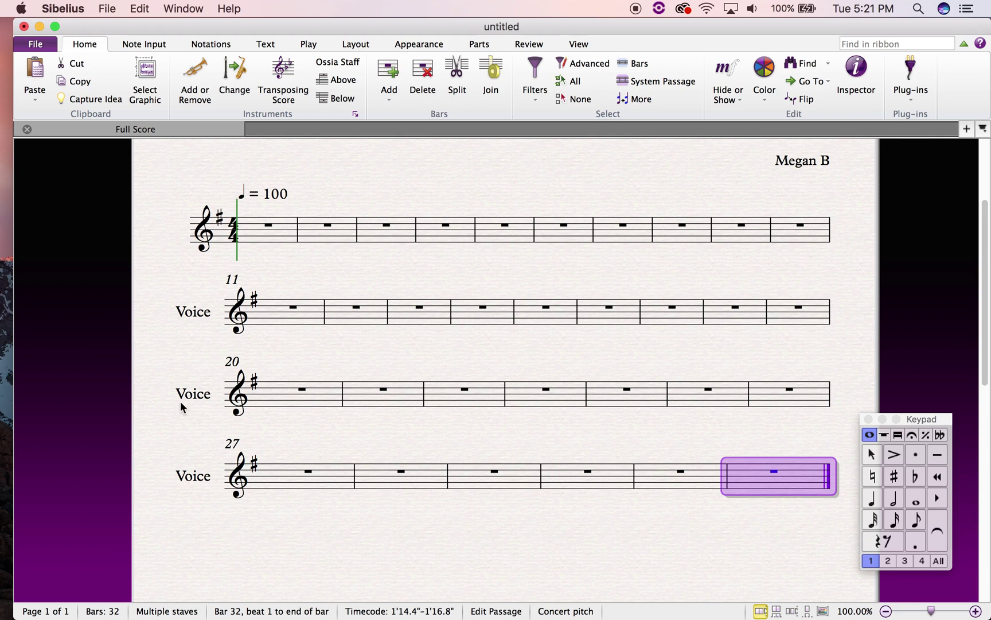
Delete the Voice instrument names in front of the systems below the first one.
left_click(199, 319)
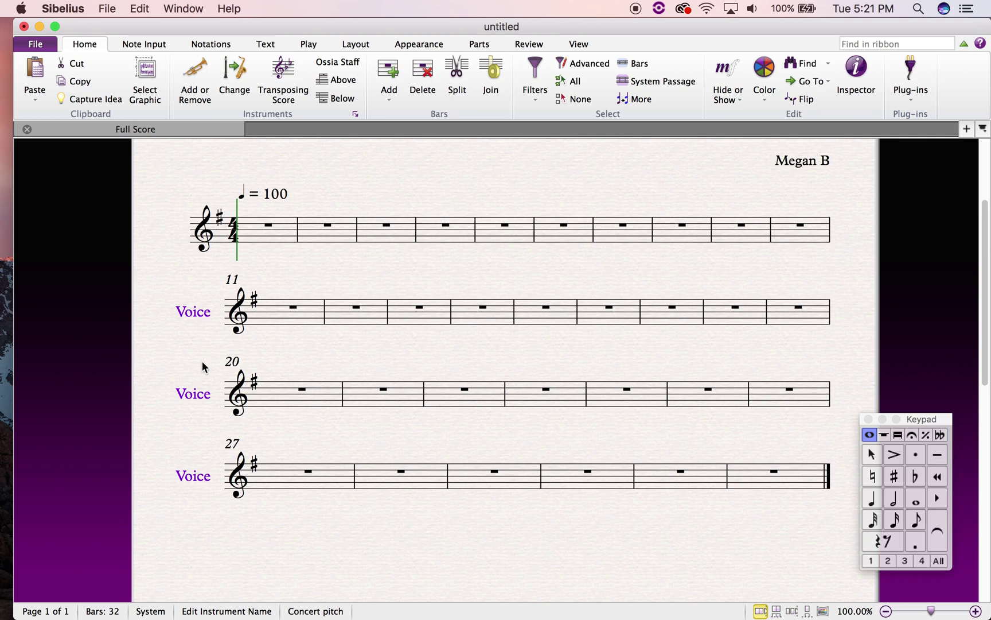
key("Escape")
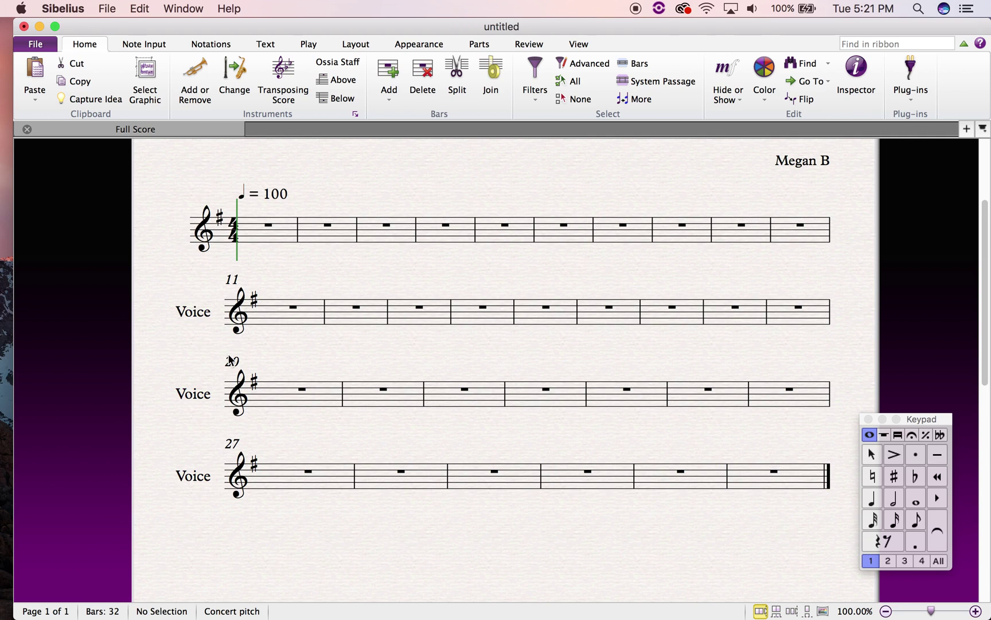
left_click(203, 320)
key("Delete")
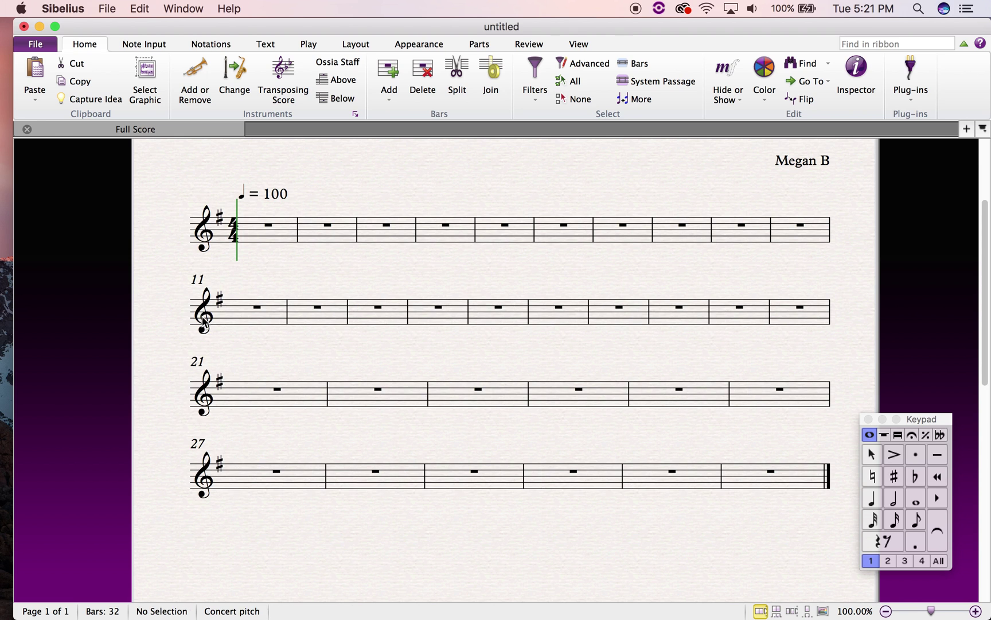
scroll(402, 355, "up", 3)
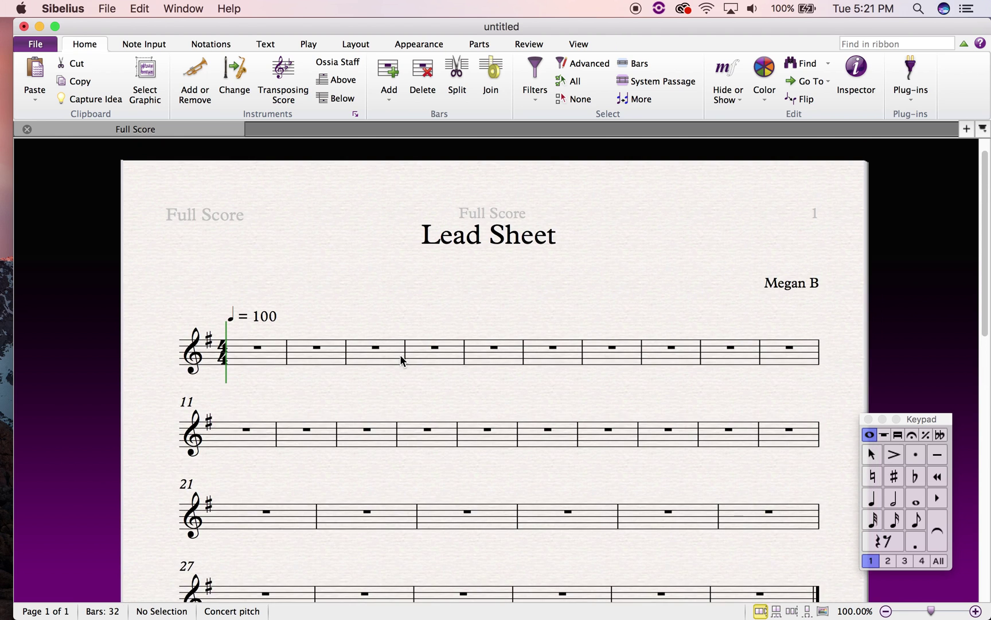
scroll(400, 354, "down", 4)
scroll(400, 354, "up", 3)
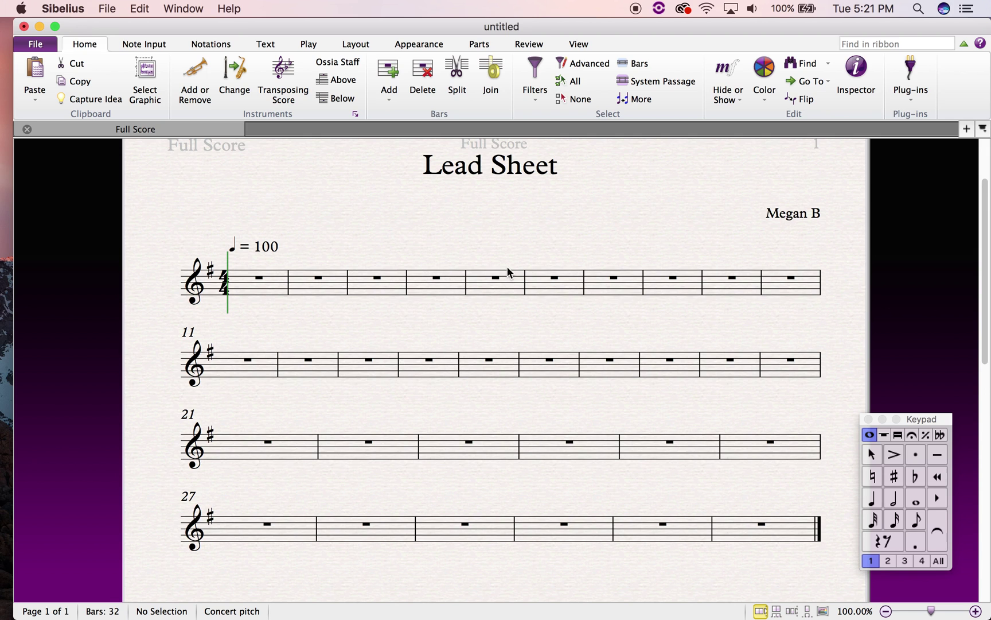
scroll(508, 272, "down", 2)
left_click(743, 493)
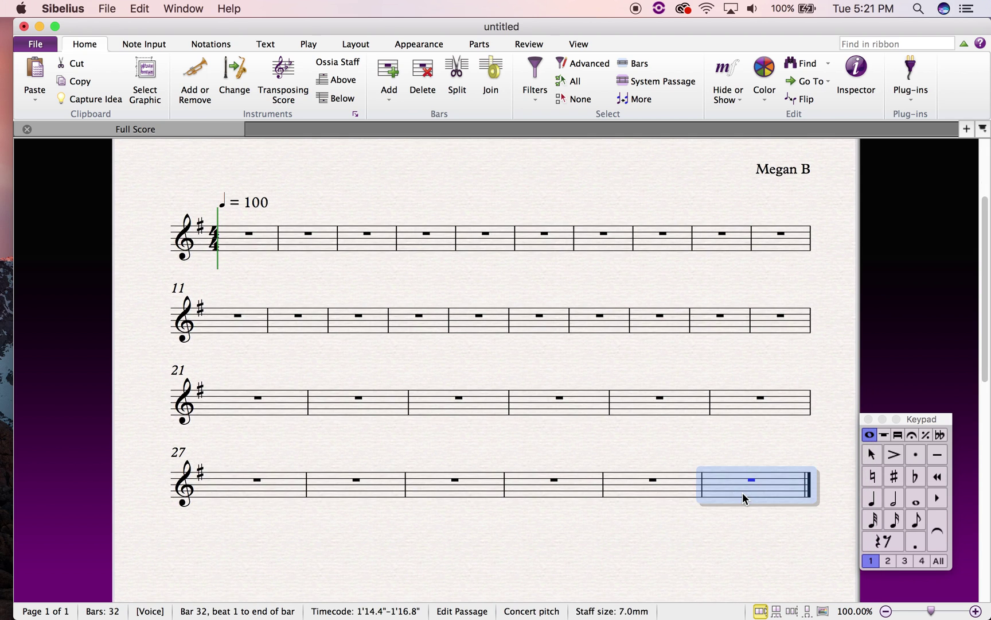
left_click(718, 539)
left_click(743, 487)
scroll(628, 428, "up", 1)
scroll(628, 428, "up", 2)
scroll(628, 427, "down", 3)
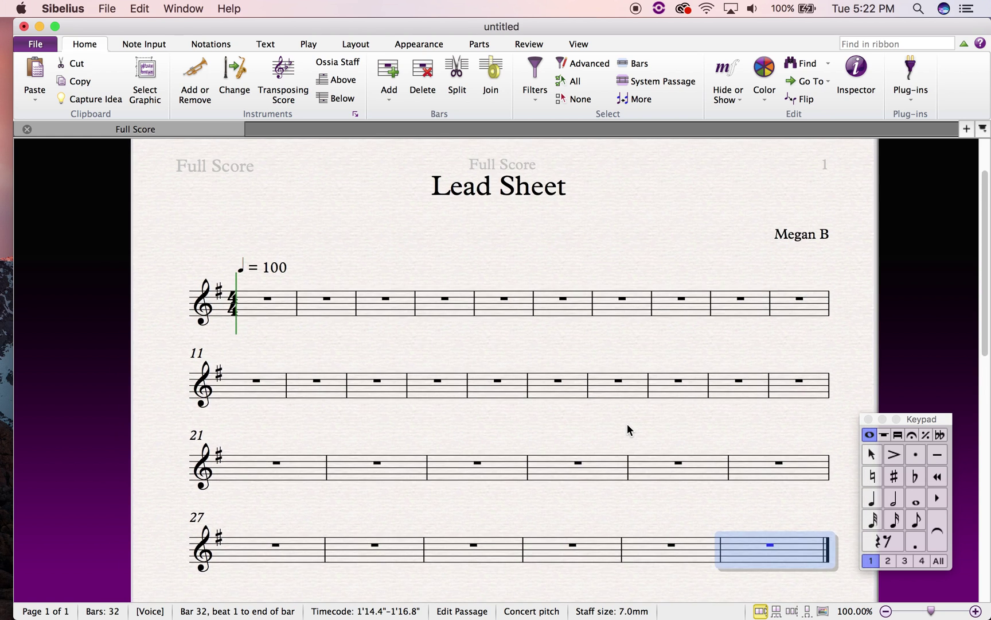
scroll(627, 428, "right", 2)
left_click(692, 503)
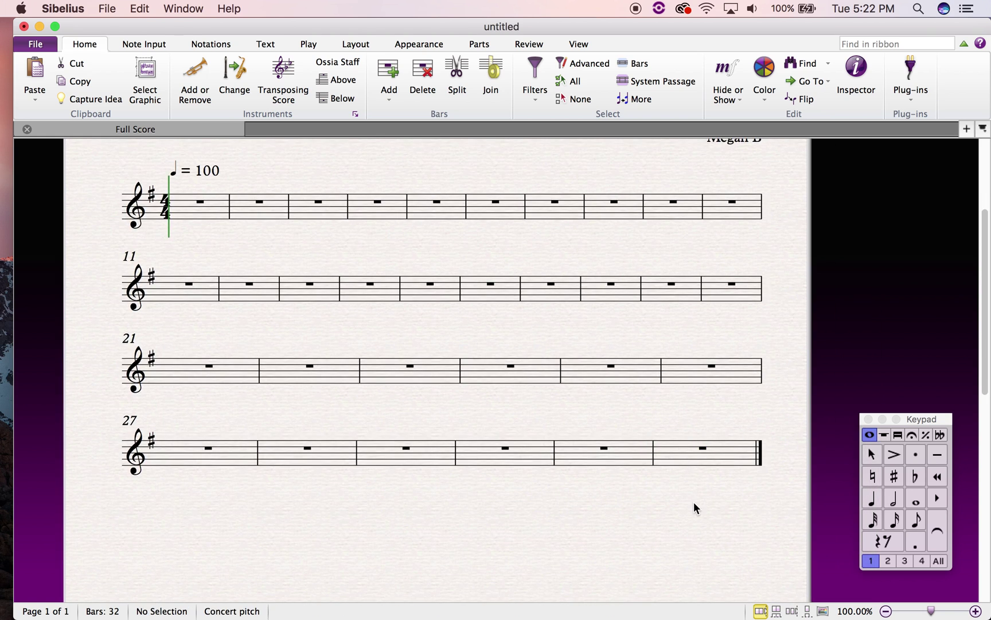
Select the whole passage from the last bar back to the first bar, and clear the selection.
left_click(699, 465)
left_click(208, 210, "shift")
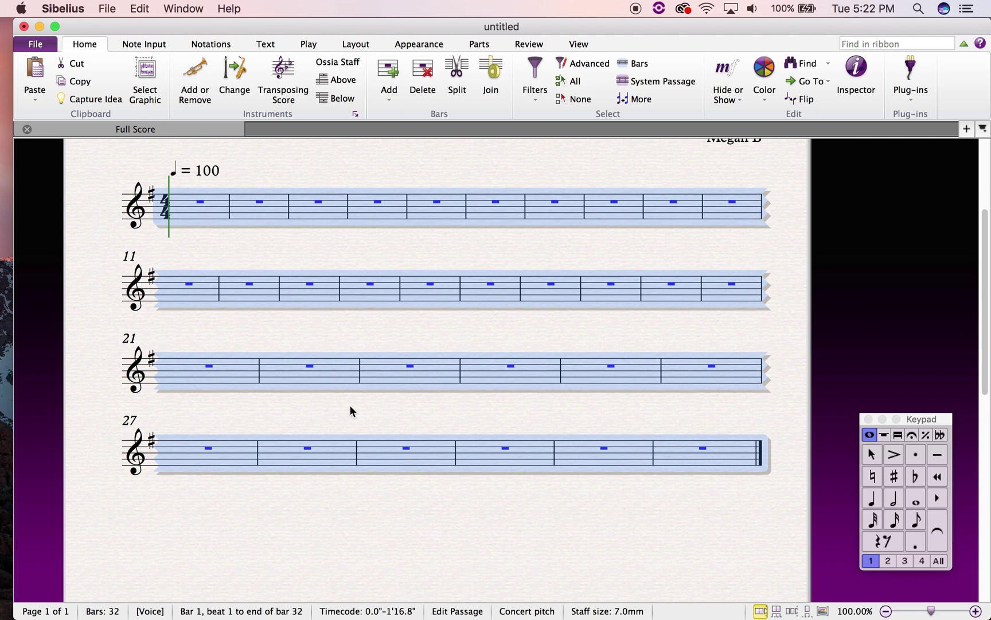
scroll(394, 484, "up", 2)
scroll(394, 485, "left", 1)
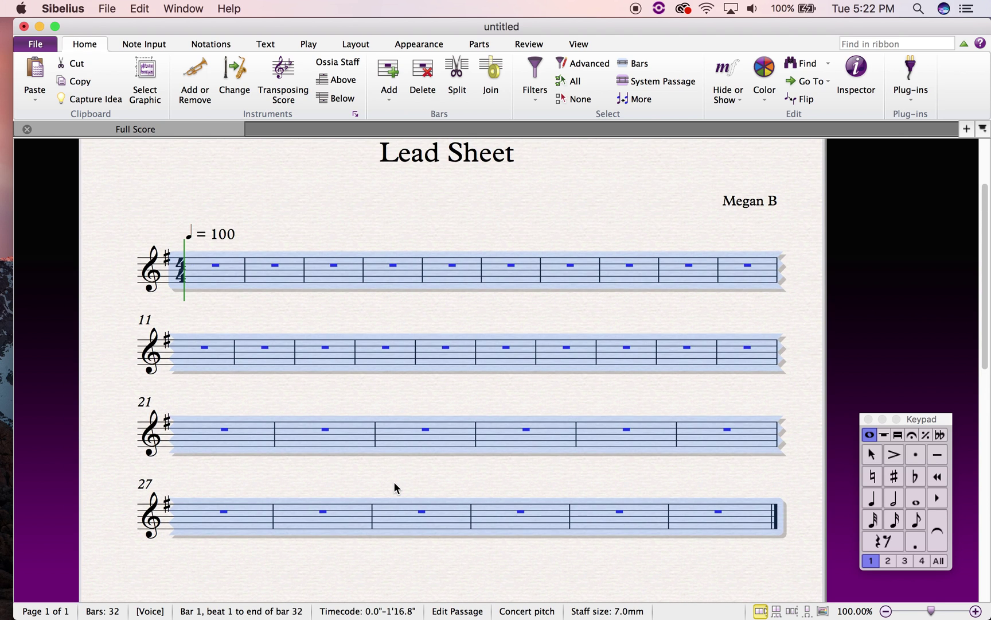
left_click(393, 481)
Select bar 32 alone, extend the selection to the start of the score, and deselect it.
left_click(685, 518)
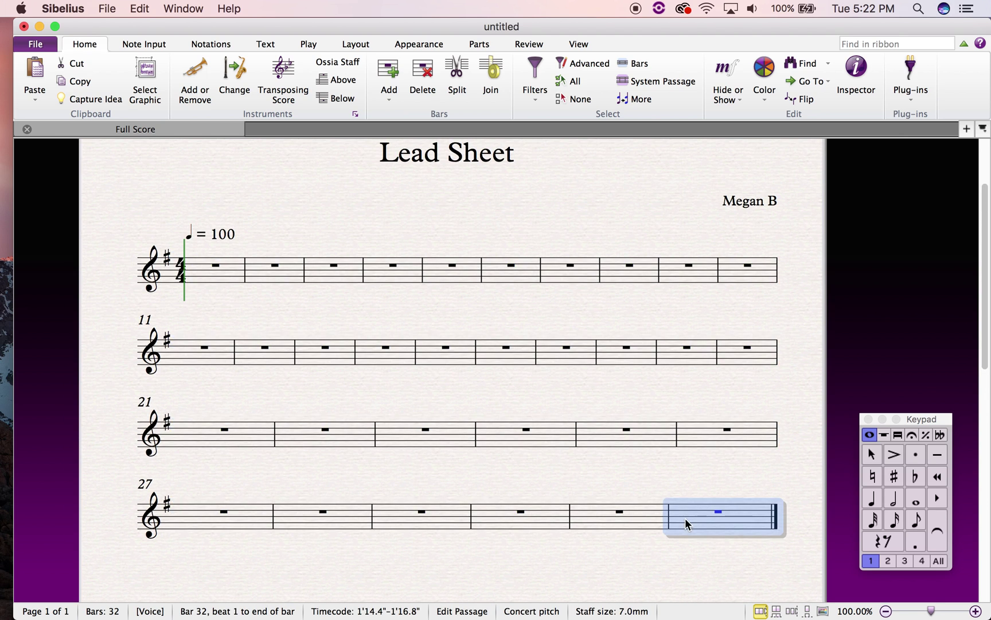
left_click(581, 567)
left_click(710, 524)
key("shift+Home")
key("super+shift+Home")
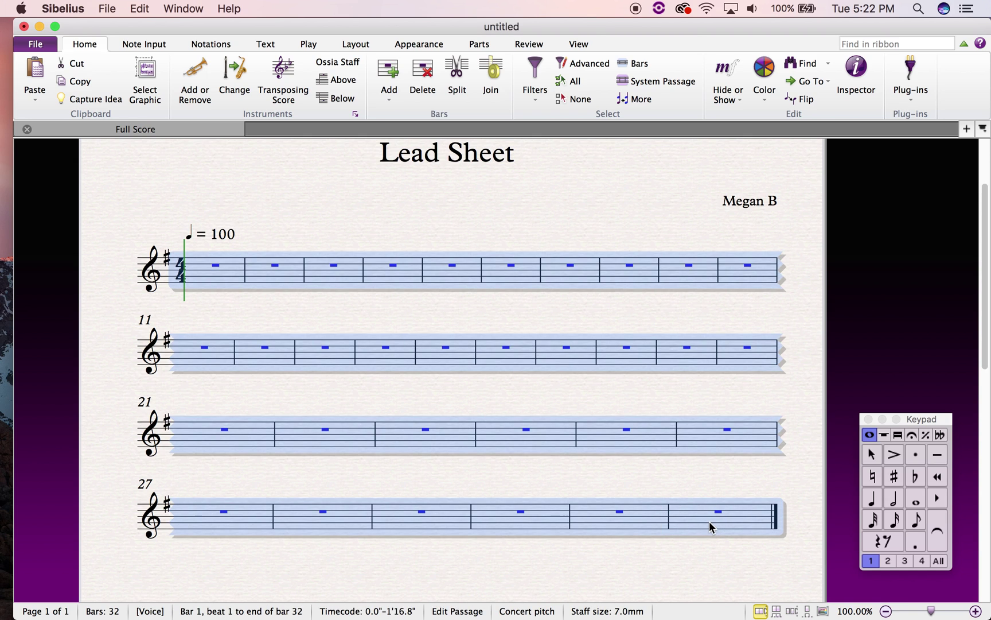
left_click(686, 558)
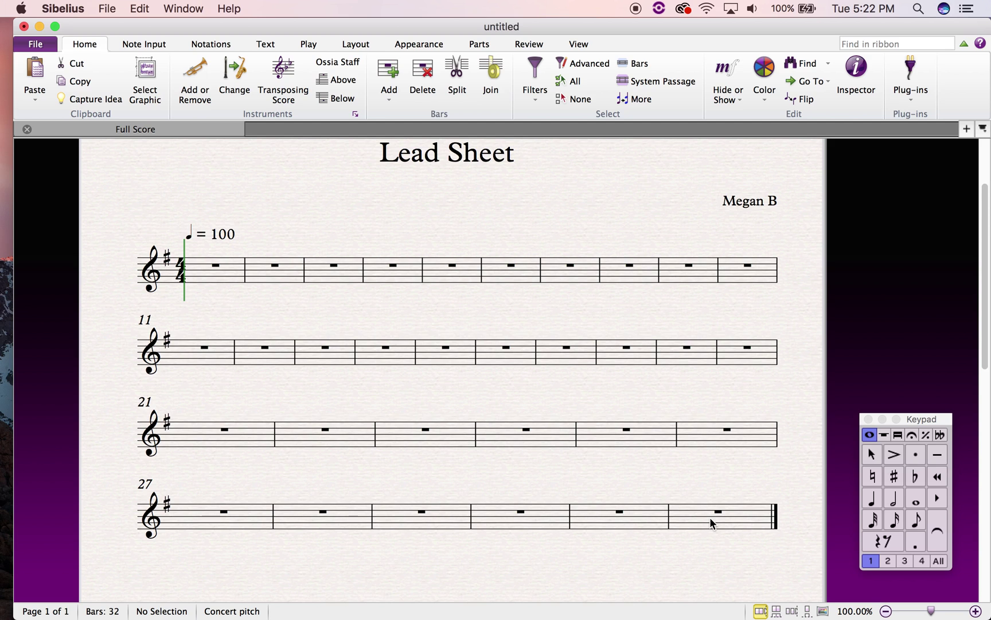
Select all bars from bar 32 to bar 1 and apply automatic system breaks every 4 bars.
left_click(710, 522)
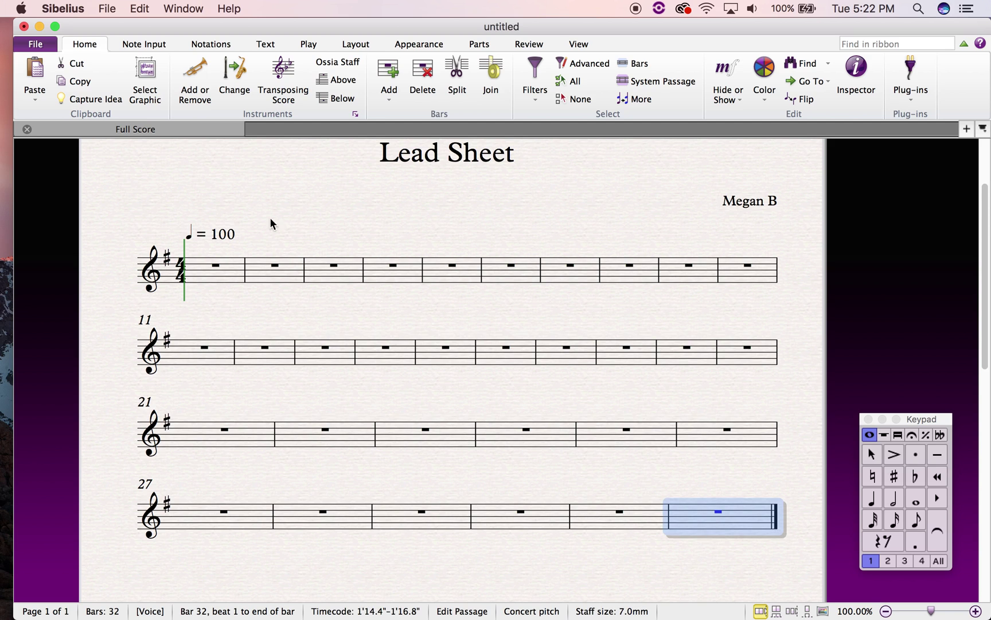
left_click(239, 272, "shift")
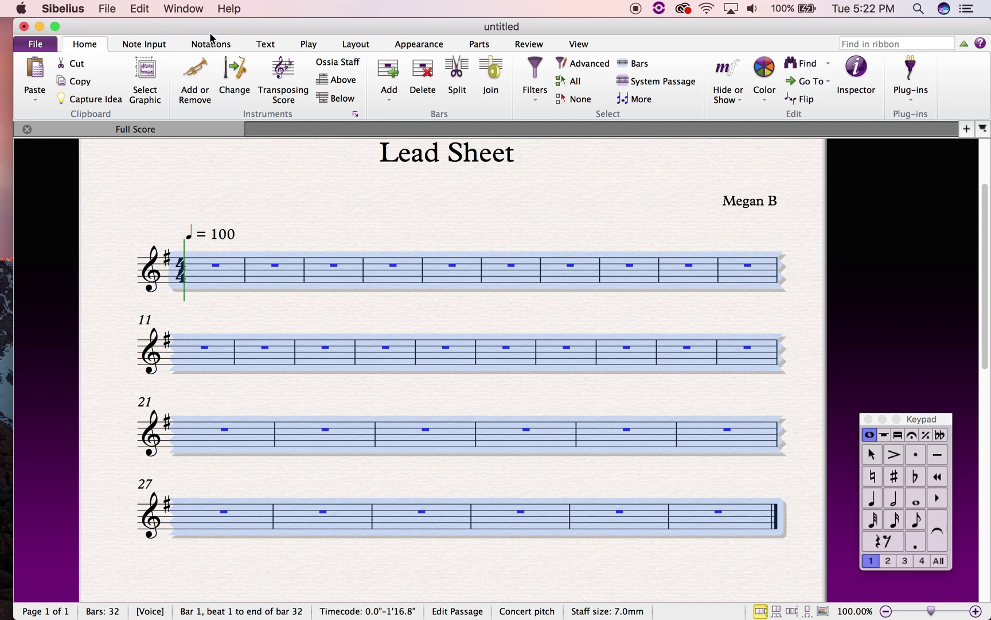
left_click(361, 45)
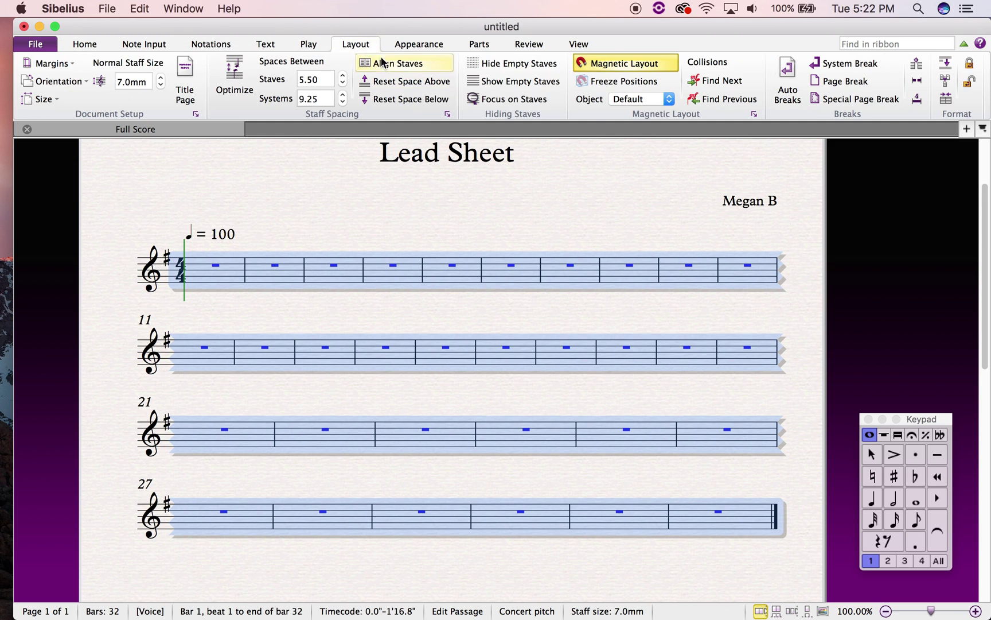
left_click(788, 79)
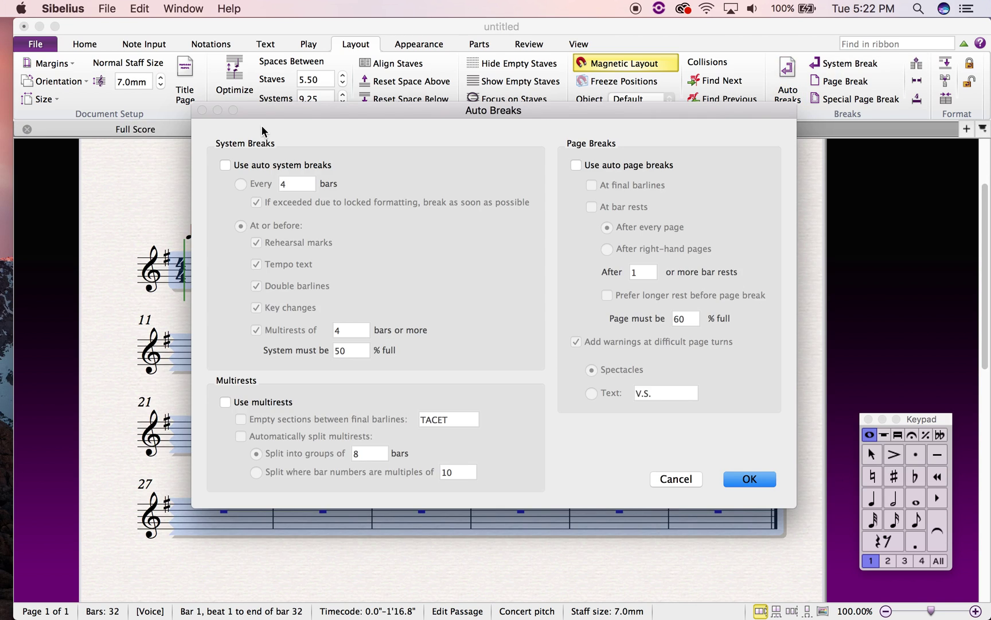
left_click(225, 165)
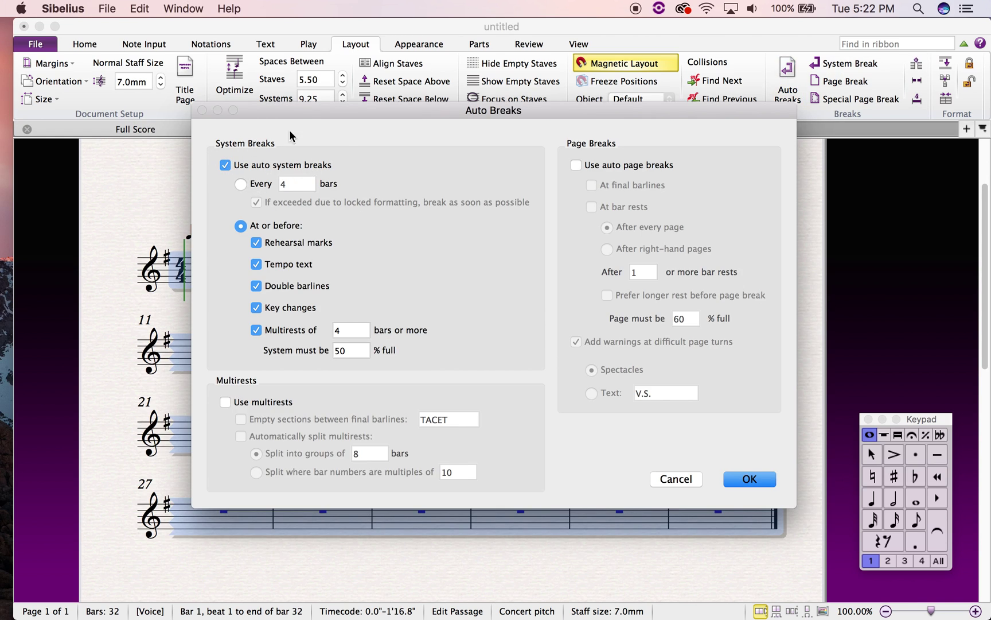
left_click(241, 184)
left_click(749, 479)
scroll(704, 428, "up", 10)
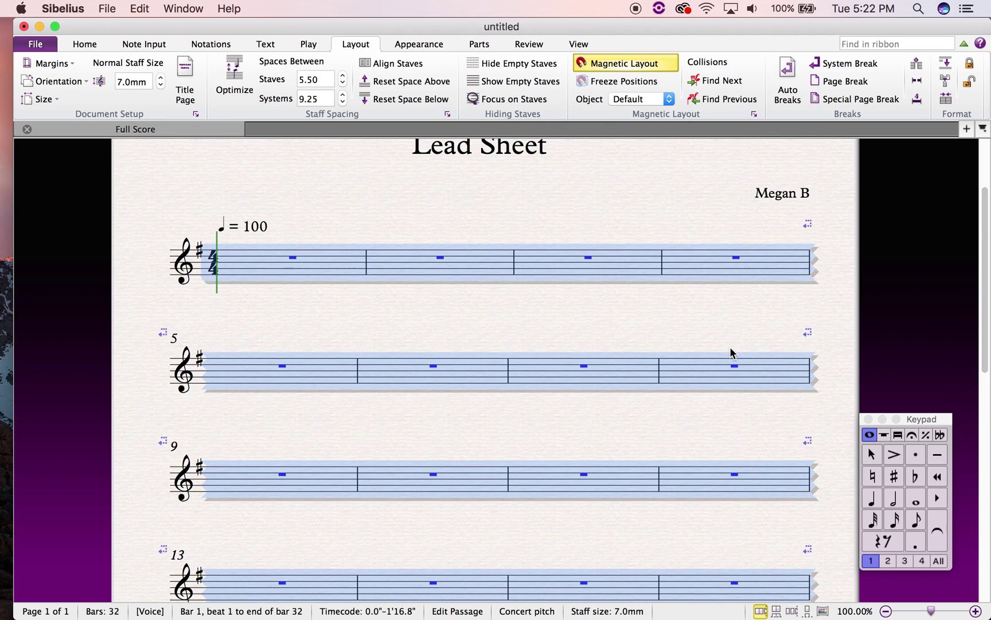
left_click(748, 325)
Toggle the system break at the barline ending bar 4, finishing with a manual system break there.
left_click(811, 267)
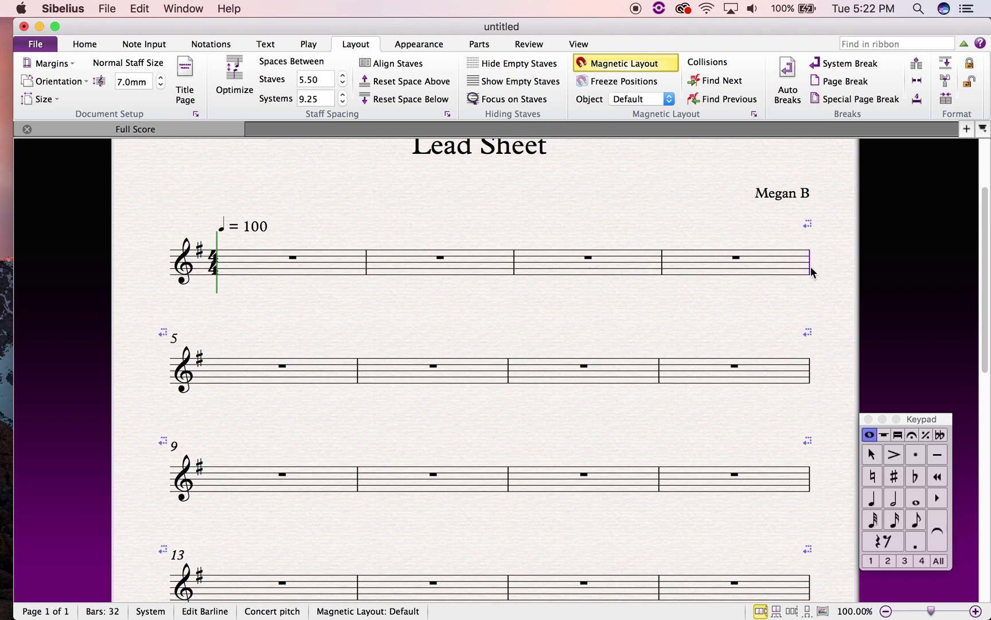
left_click(752, 332)
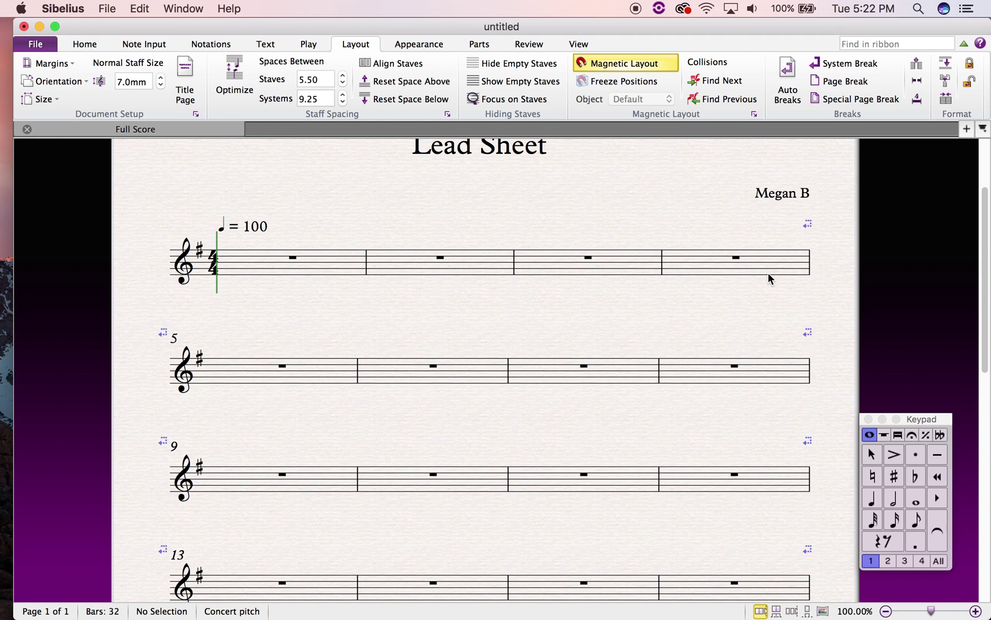
left_click(810, 267)
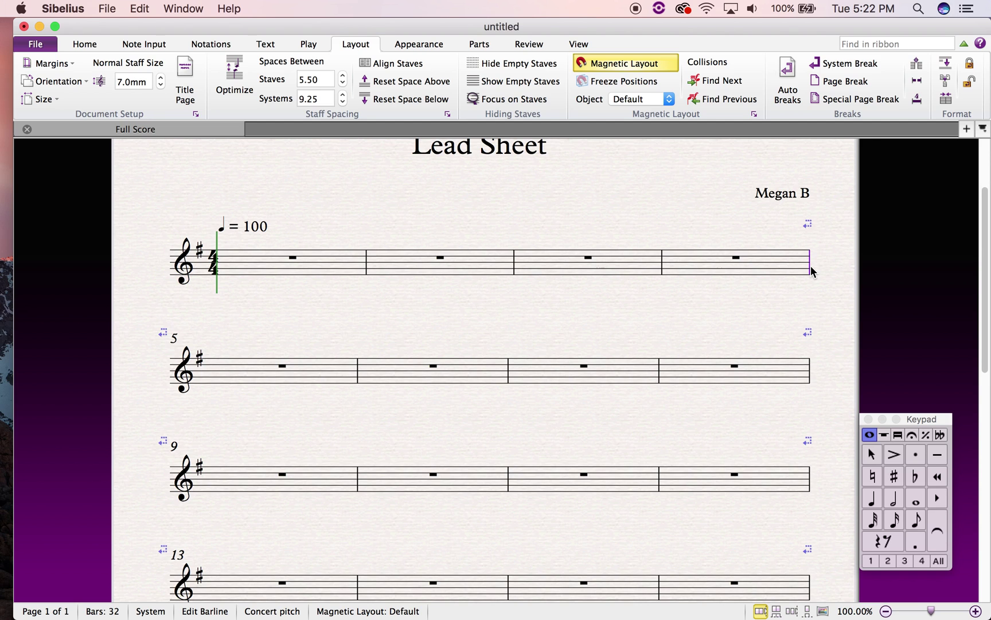
left_click(786, 312)
left_click(810, 270)
key("Return")
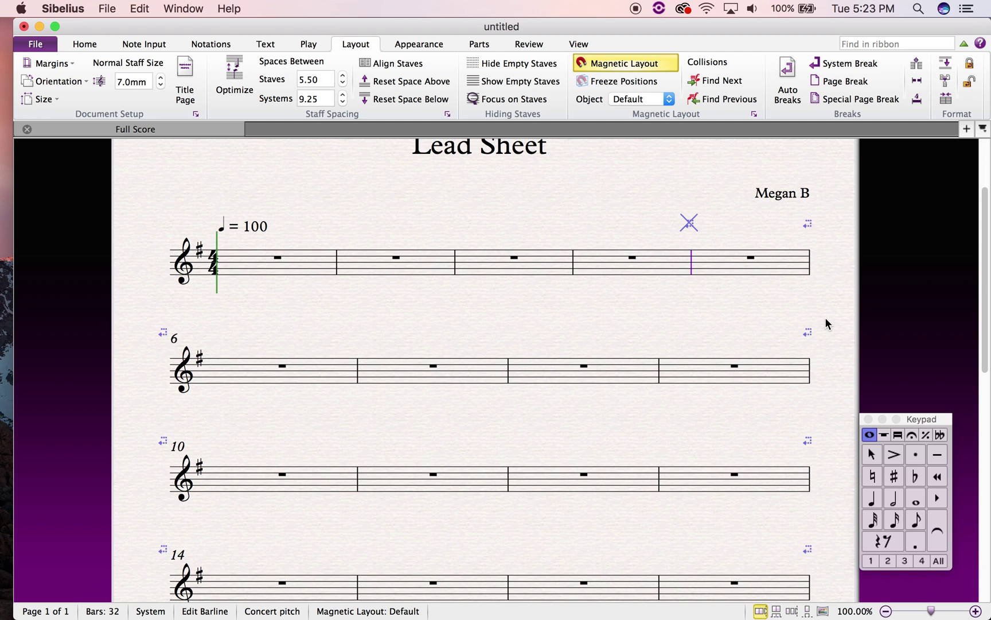
key("Return")
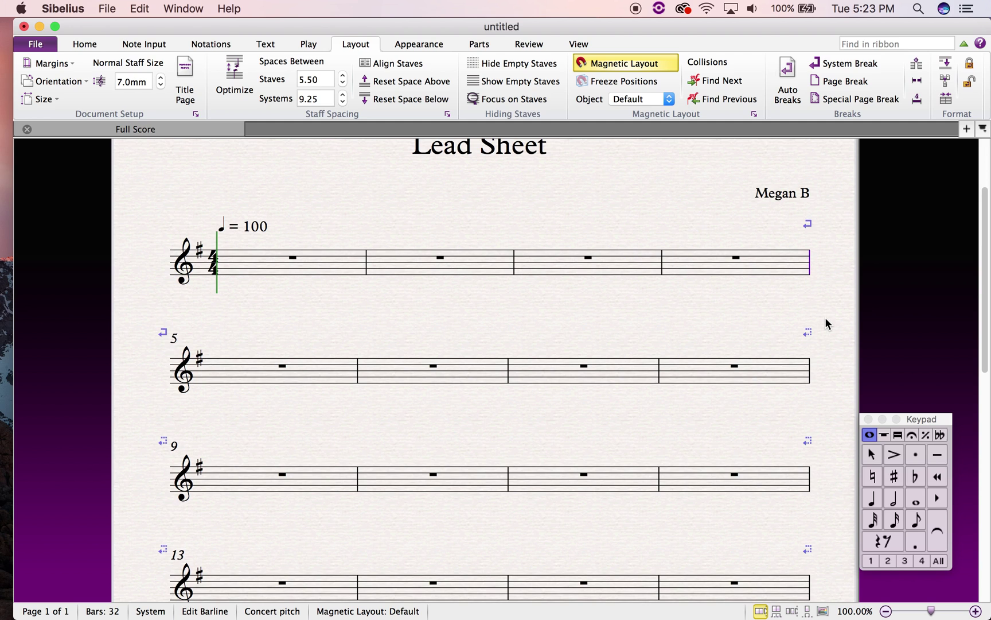
key("Return")
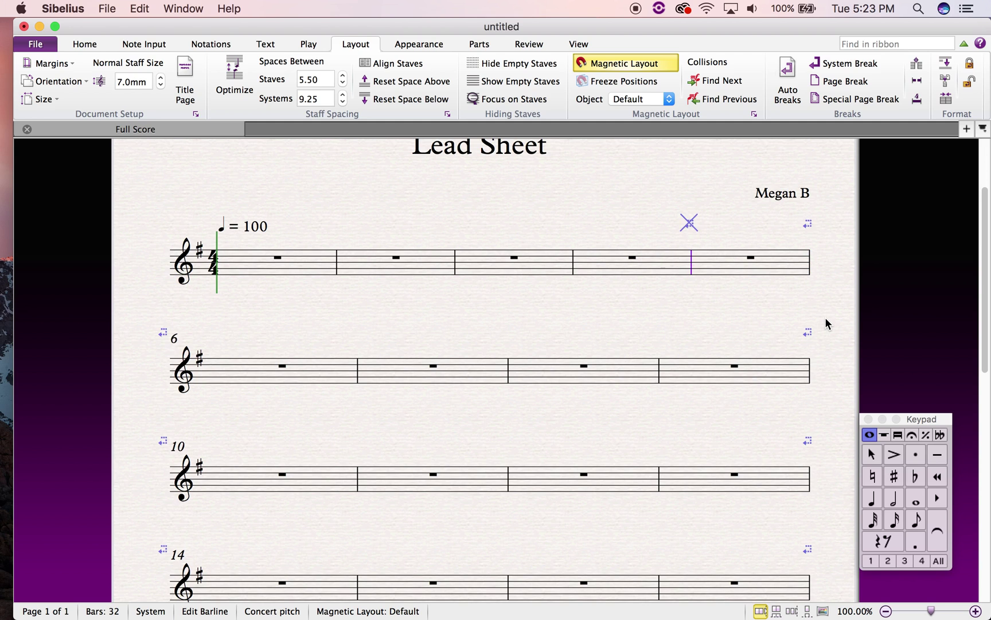
key("Return")
left_click(551, 346)
Review the system layout across the whole page, from the title down to the copyright line and back.
scroll(551, 347, "down", 5)
scroll(551, 347, "left", 2)
scroll(552, 347, "down", 10)
scroll(551, 347, "right", 3)
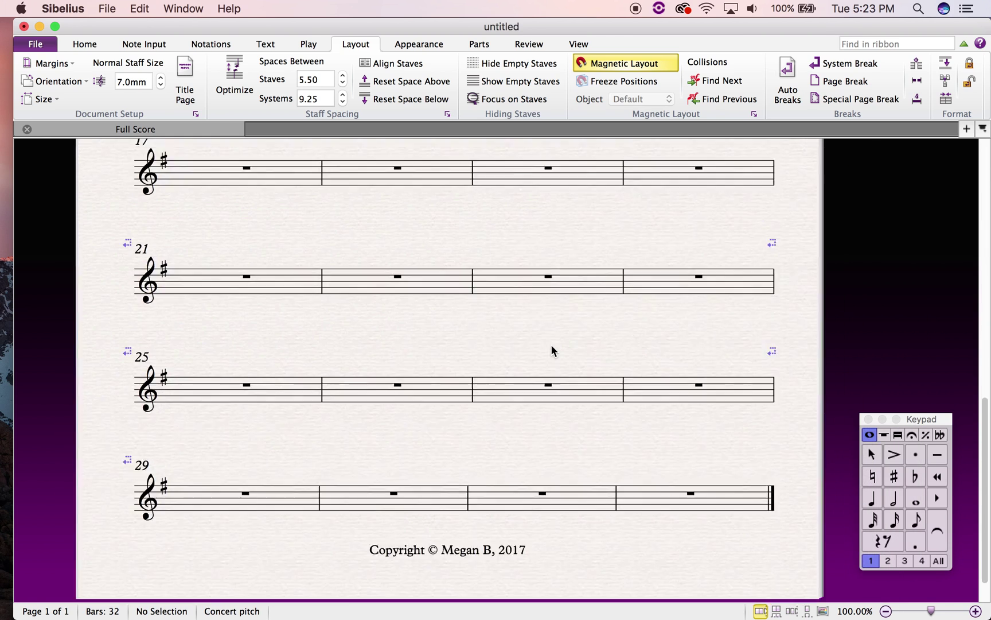
scroll(551, 348, "up", 15)
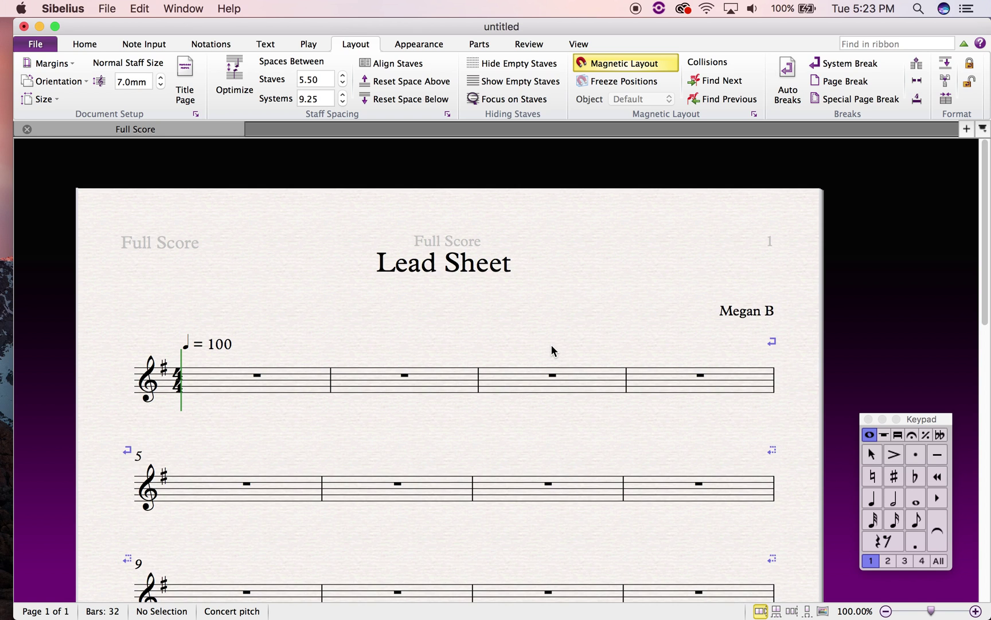
scroll(552, 350, "down", 18)
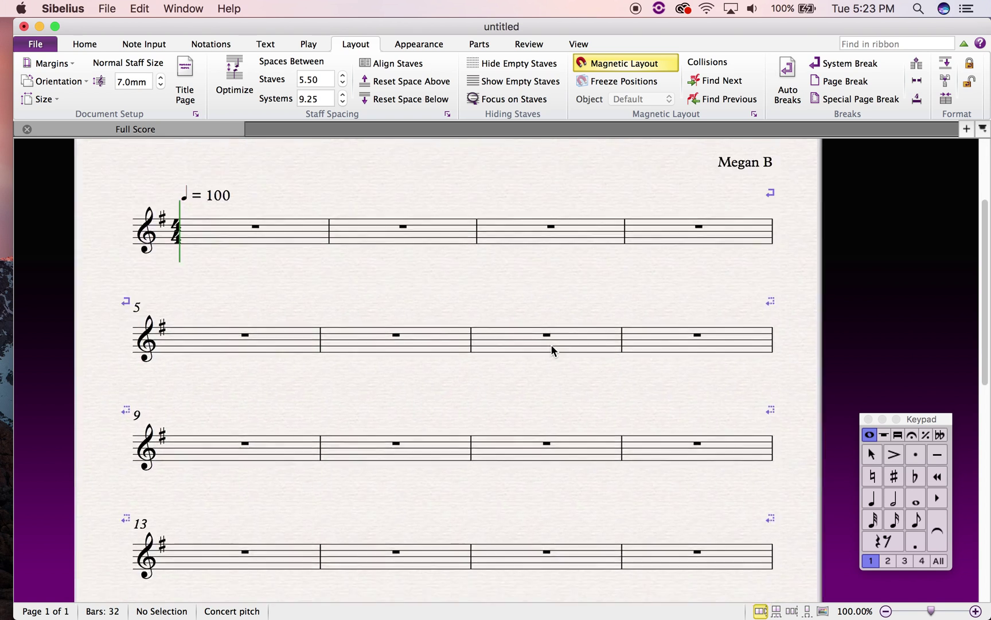
scroll(552, 350, "up", 12)
scroll(552, 350, "left", 2)
scroll(551, 347, "up", 8)
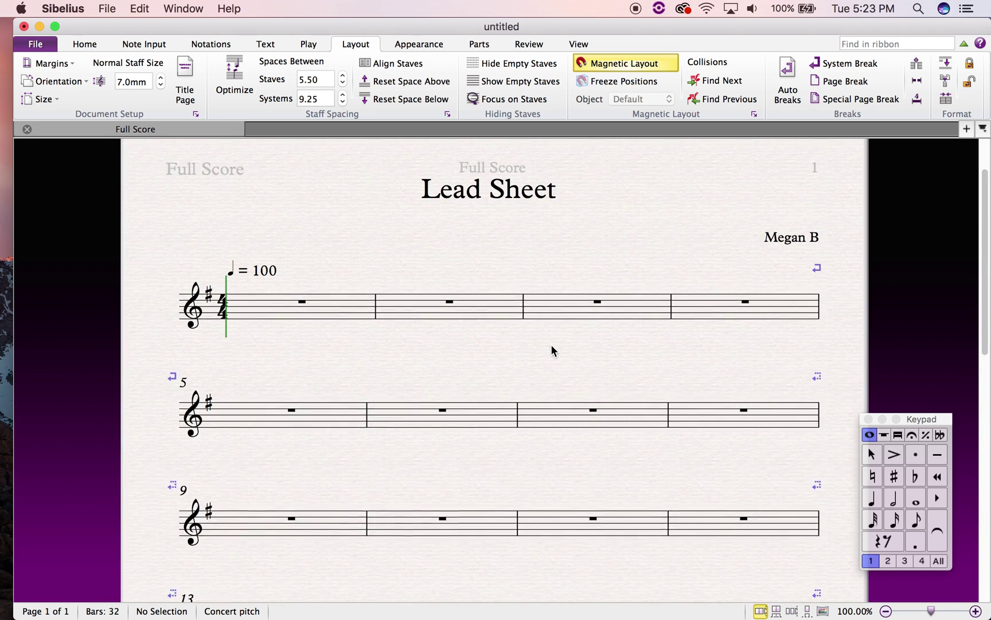
scroll(480, 377, "down", 7)
scroll(479, 376, "down", 8)
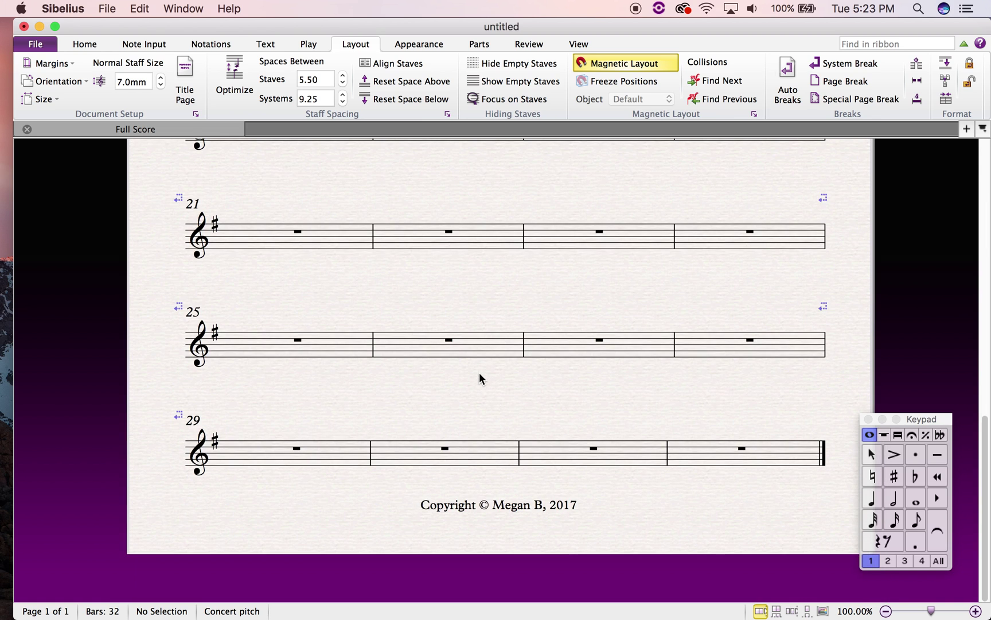
scroll(479, 376, "up", 14)
scroll(402, 343, "left", 1)
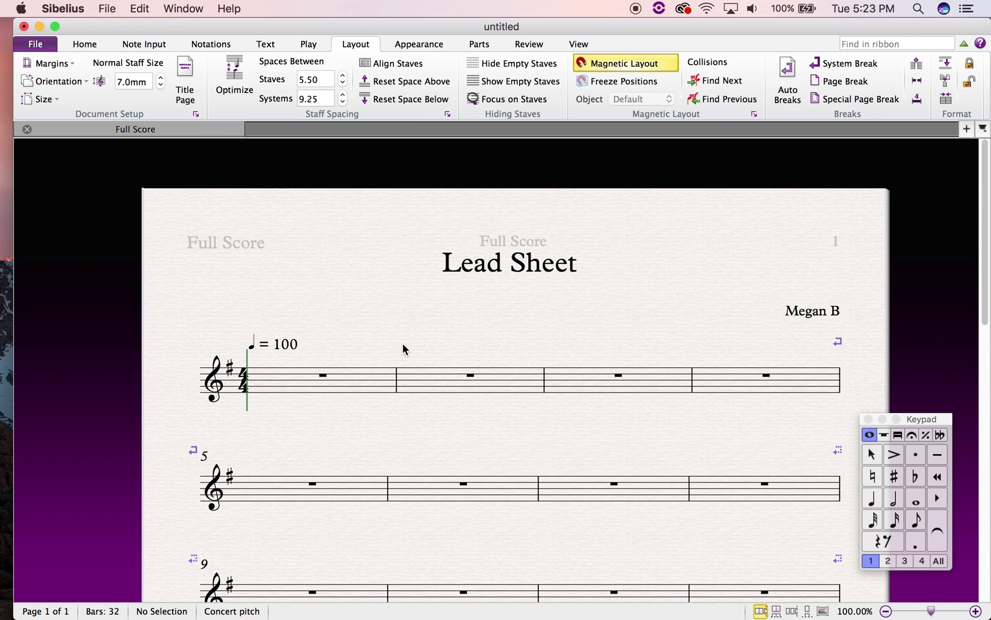
Move the Keypad to the empty area above the first staff, between the title and the composer name.
left_click(331, 380)
scroll(399, 335, "down", 2)
scroll(398, 336, "left", 1)
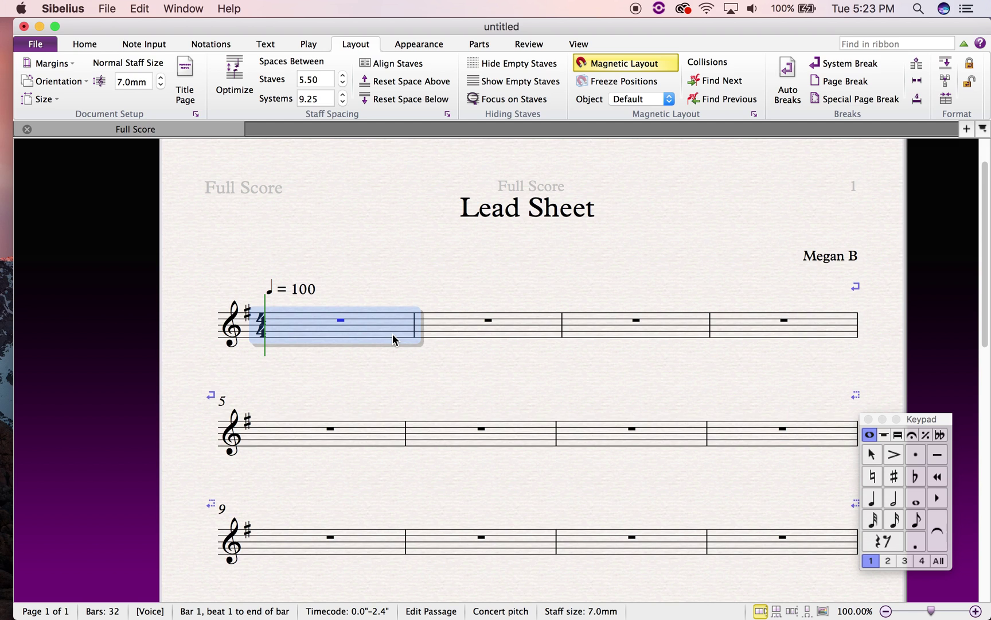
left_click_drag(922, 419, 923, 291)
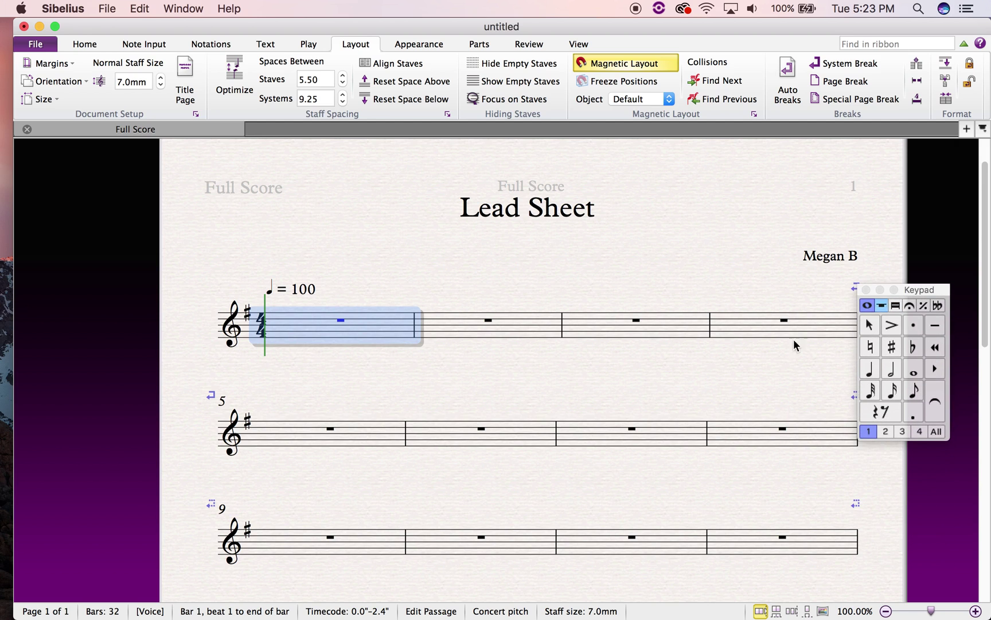
left_click(366, 359)
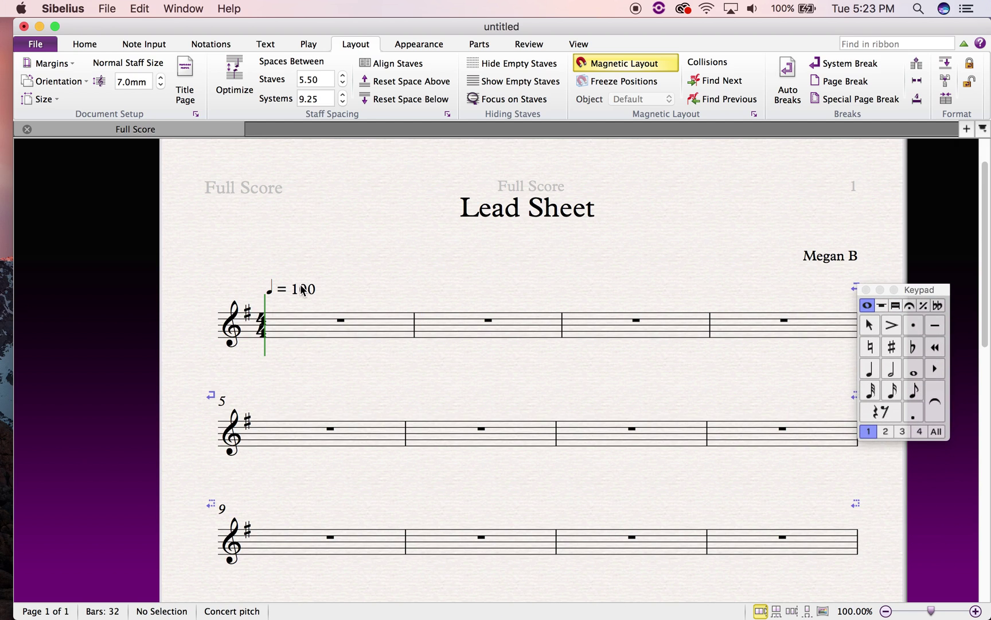
left_click(371, 331)
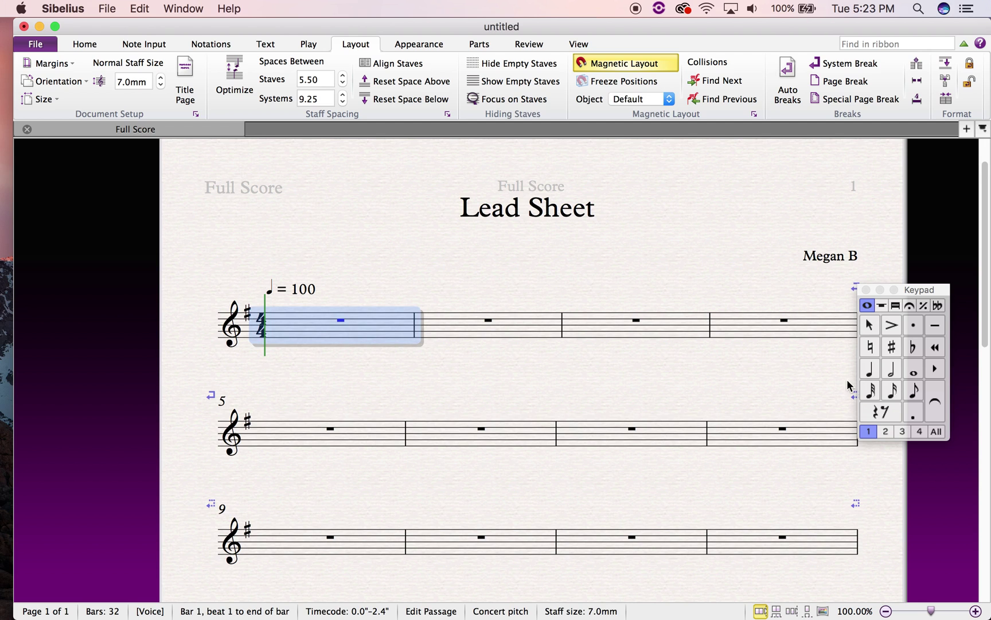
left_click_drag(924, 289, 749, 140)
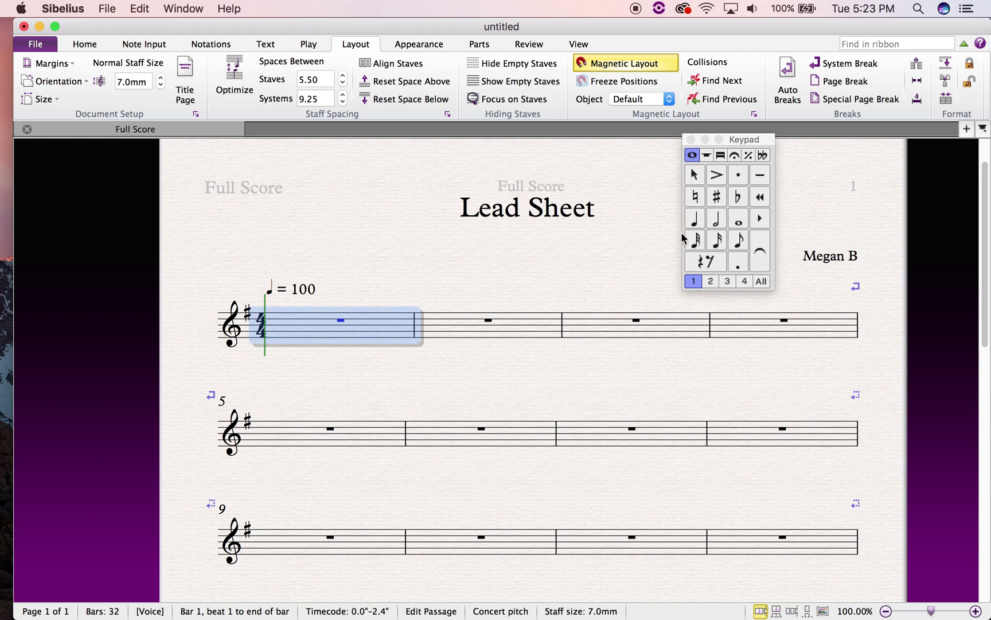
left_click(464, 282)
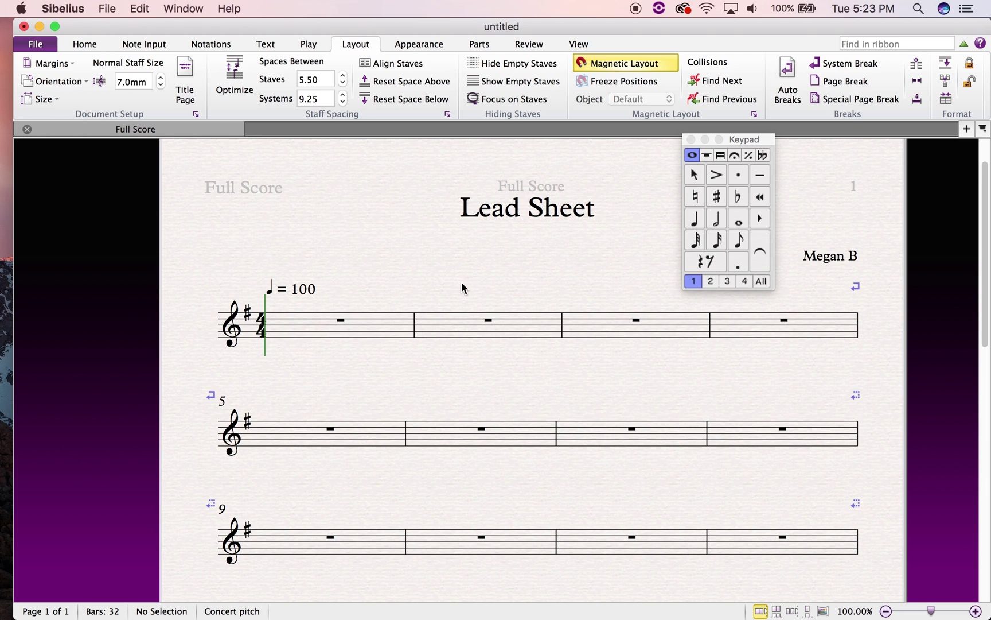
Replace the bar rest in bar 1 with quarter-note values and enter a quarter-note C5 on beat 1.
left_click(347, 321)
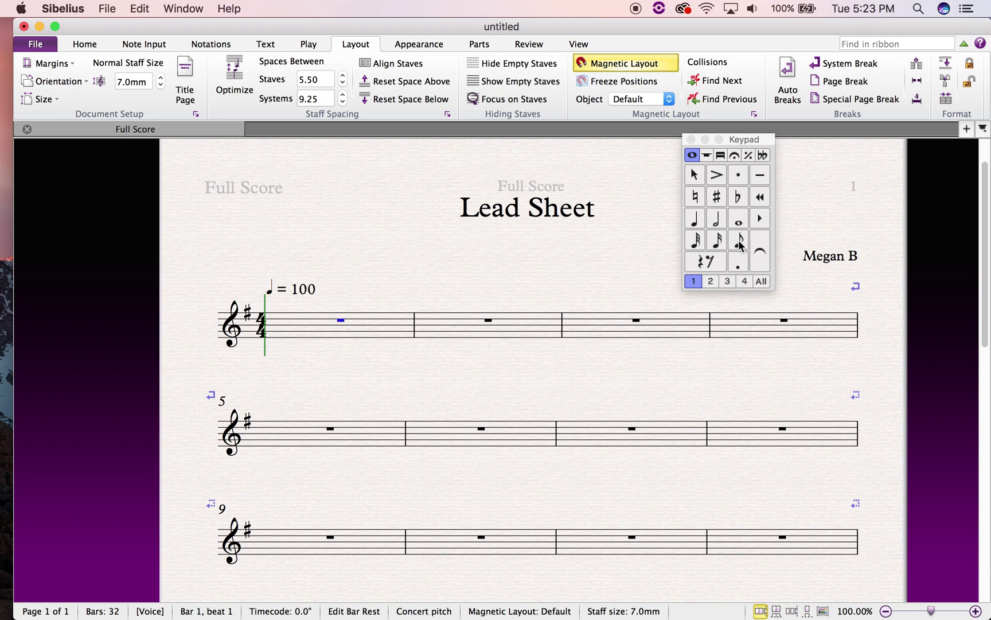
left_click(698, 224)
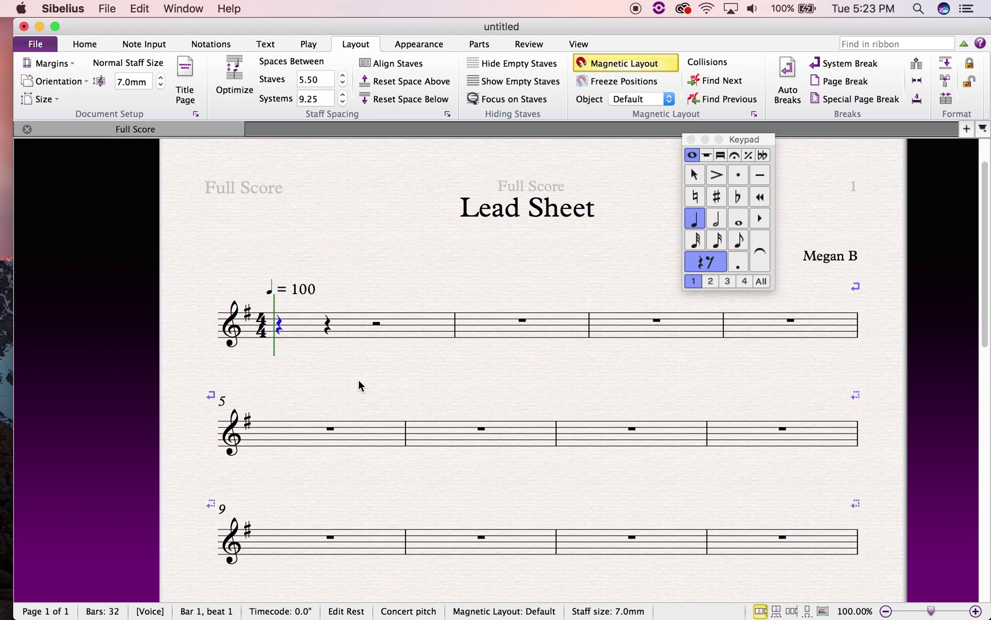
key("c")
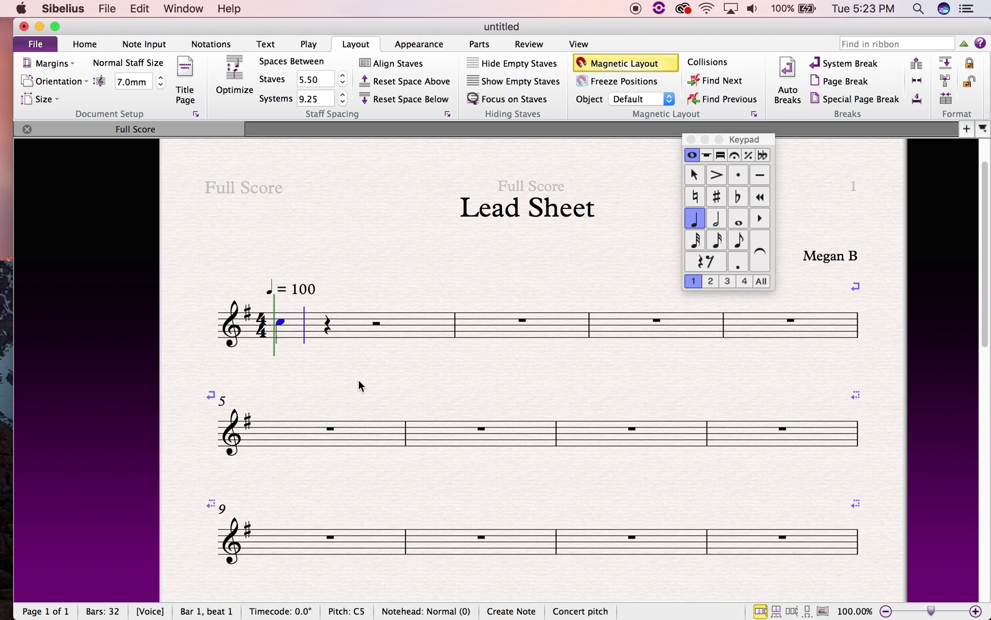
Complete bar 1 with quarter notes D5, C5 and D5, and enter a quarter-note D5 on beat 1 of bar 2.
key("XF86AudioMute")
key("d")
key("c")
key("d")
key("d")
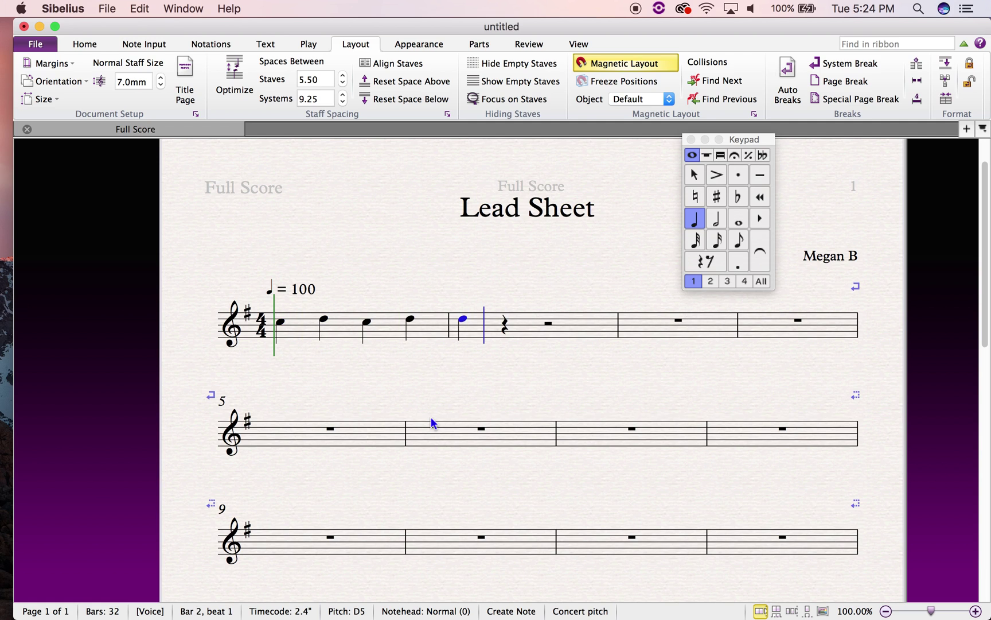
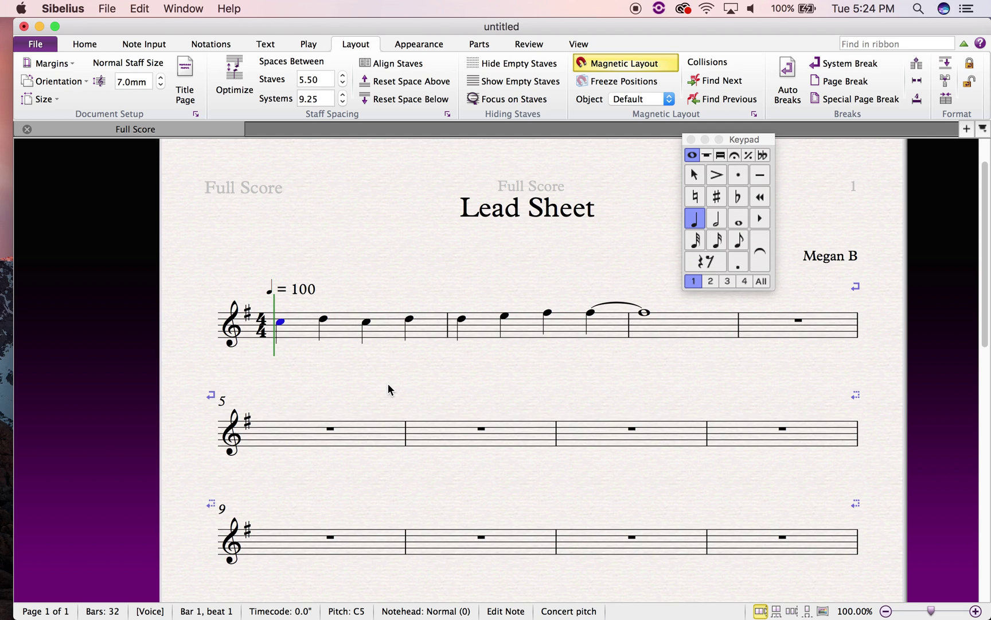
Move the Keypad past the page's outer margin, clear of the notation area, and collapse the ribbon.
left_click(267, 45)
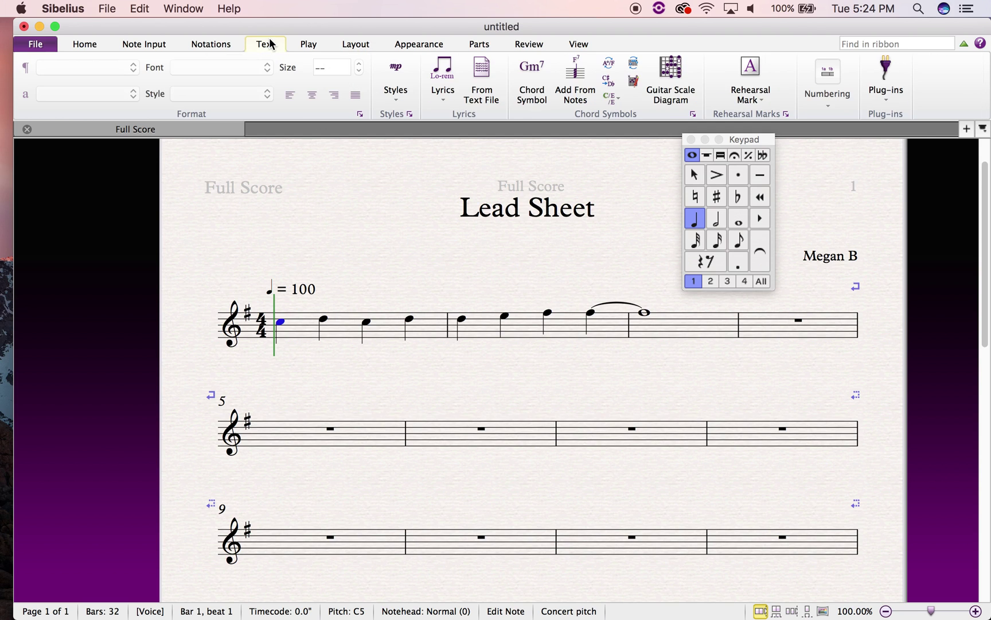
left_click_drag(753, 138, 933, 157)
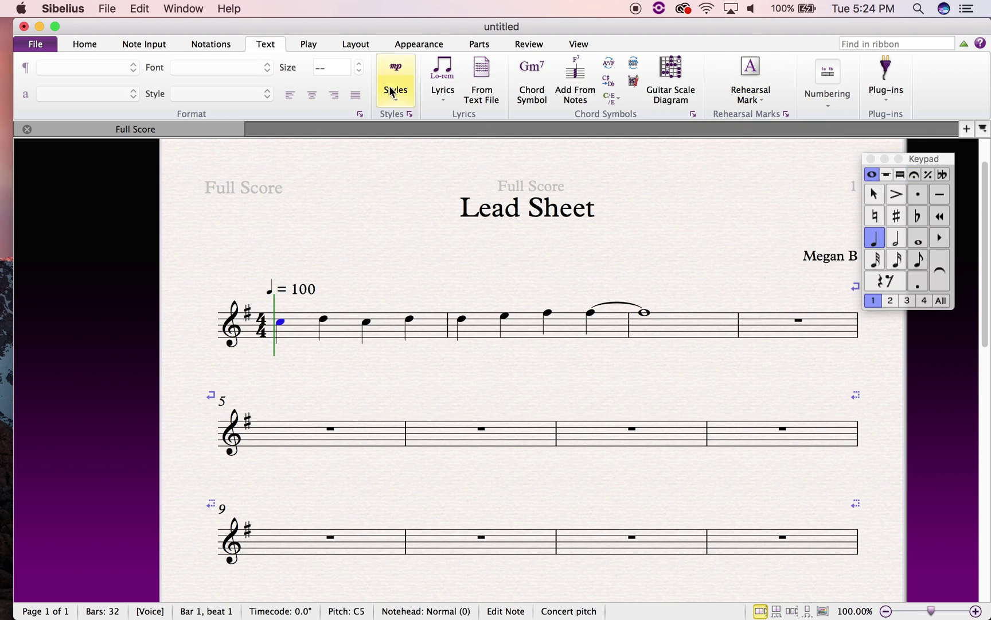
double_click(266, 44)
left_click(265, 44)
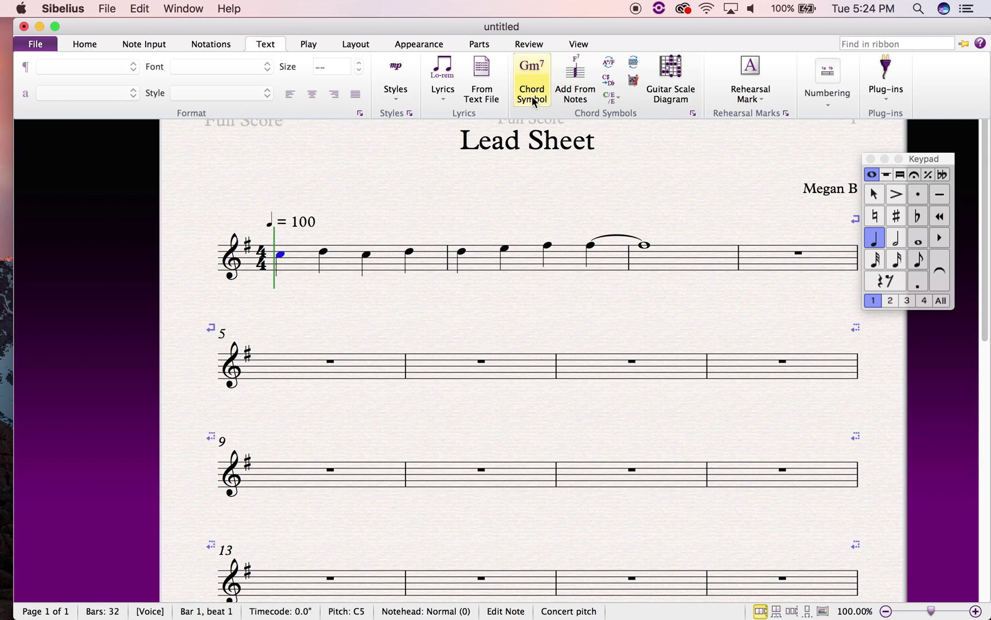
Add the chord symbols Gmaj7 on beat 1 and Cmaj7 on beat 3 of bar 1.
left_click(283, 261)
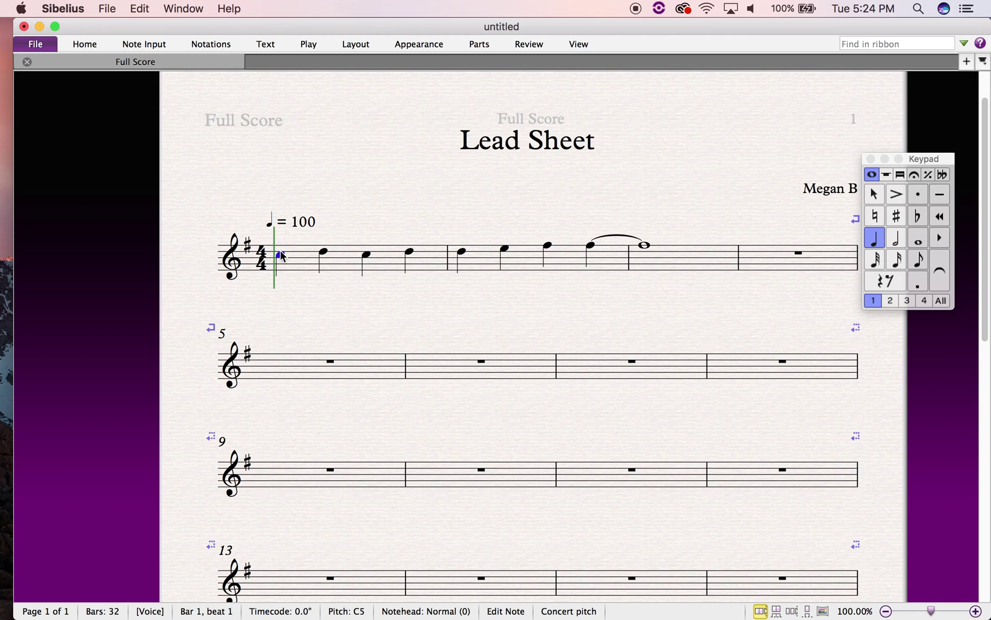
left_click(267, 46)
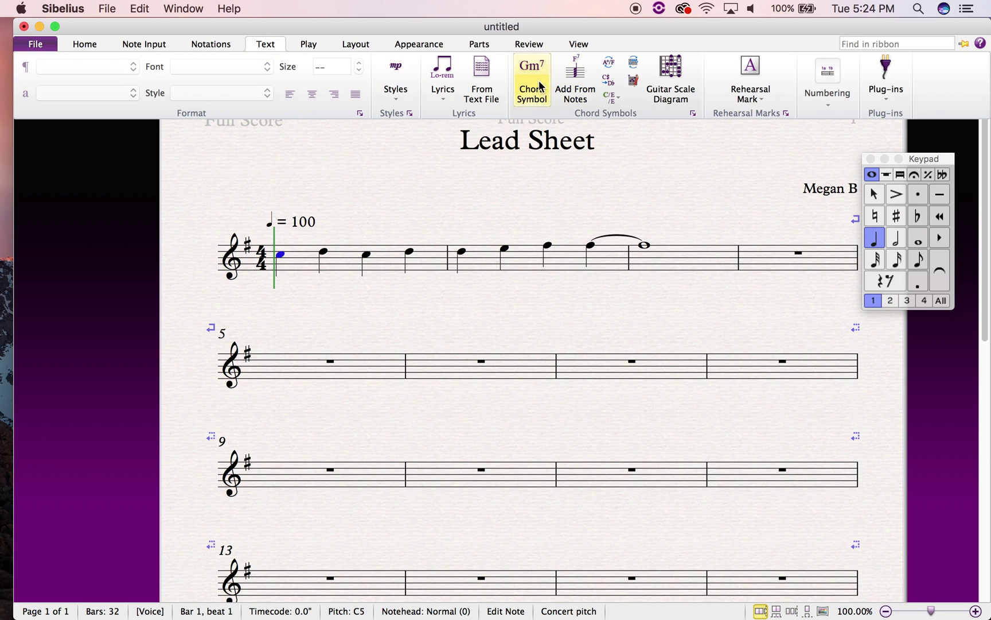
left_click(338, 227)
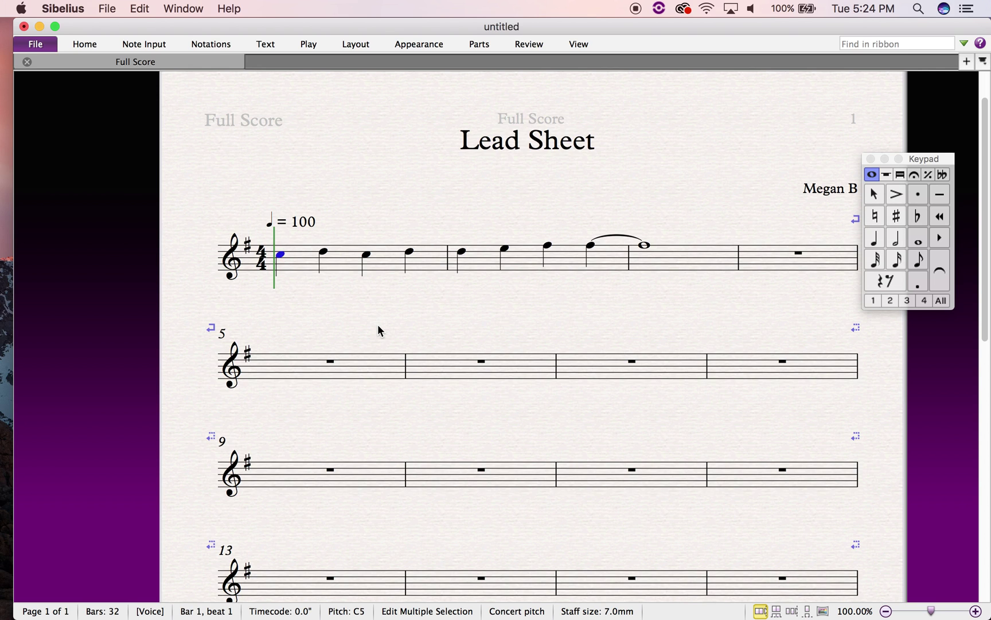
type("Gmaj7")
key("Escape")
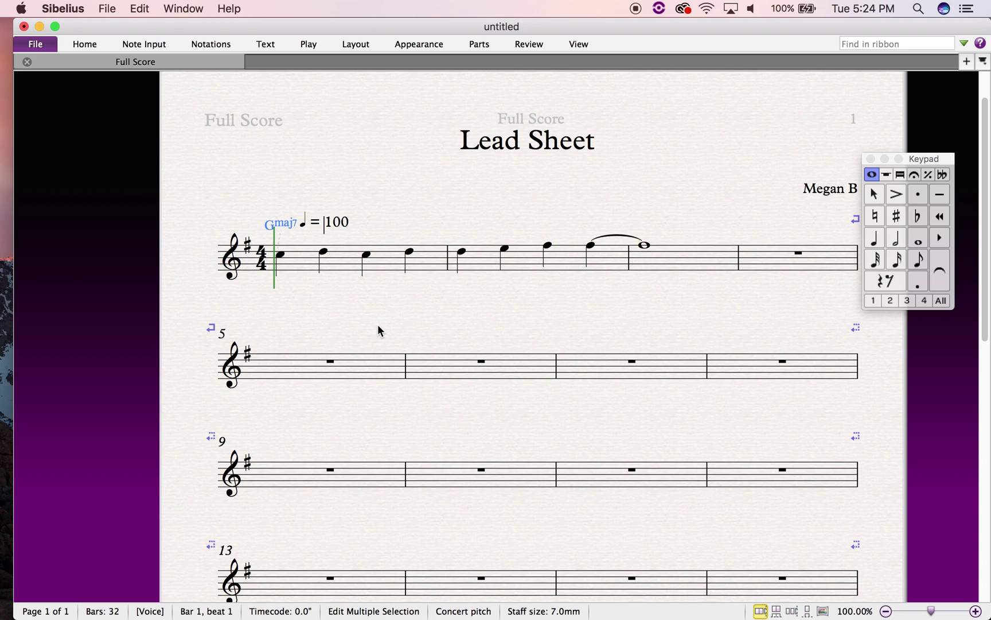
type("Cmaj7")
left_click(358, 322)
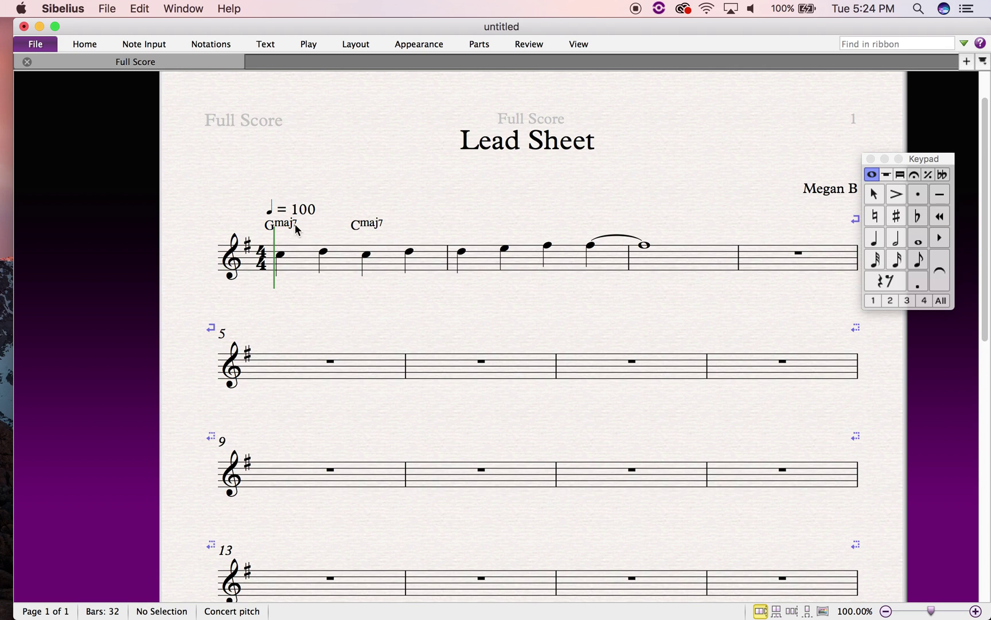
Add the chord symbol D7 above the first note of bar 2.
left_click(462, 252)
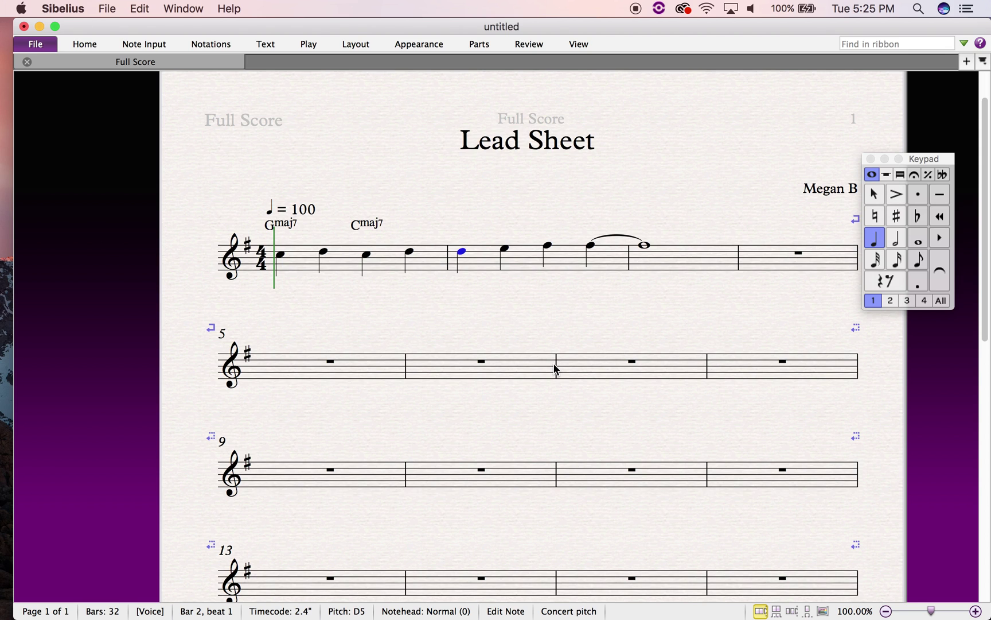
key("super+k")
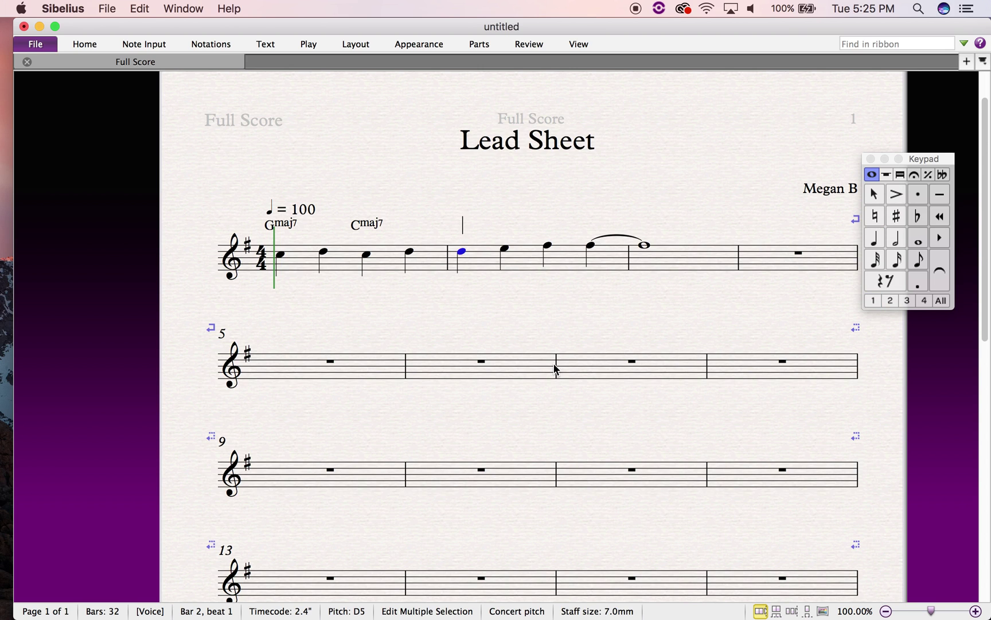
type("D7")
key("space")
key("space")
key("space")
key("space")
key("BackSpace")
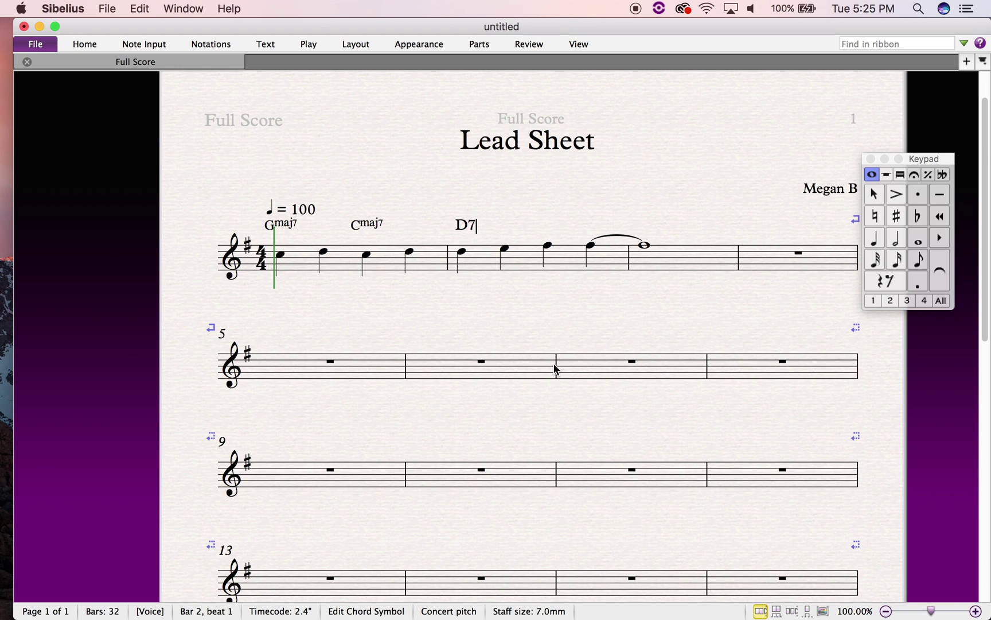
Advance chord entry to bar 3 and add Gmaj7 above its whole note.
key("space")
key("space")
key("space")
key("space")
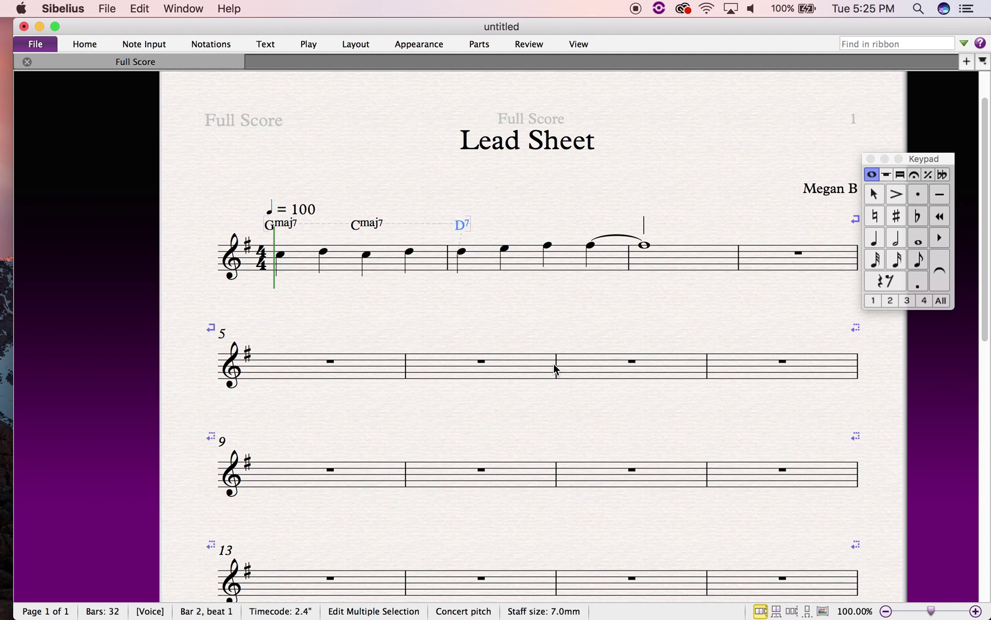
type("Gmaj7")
left_click(683, 311)
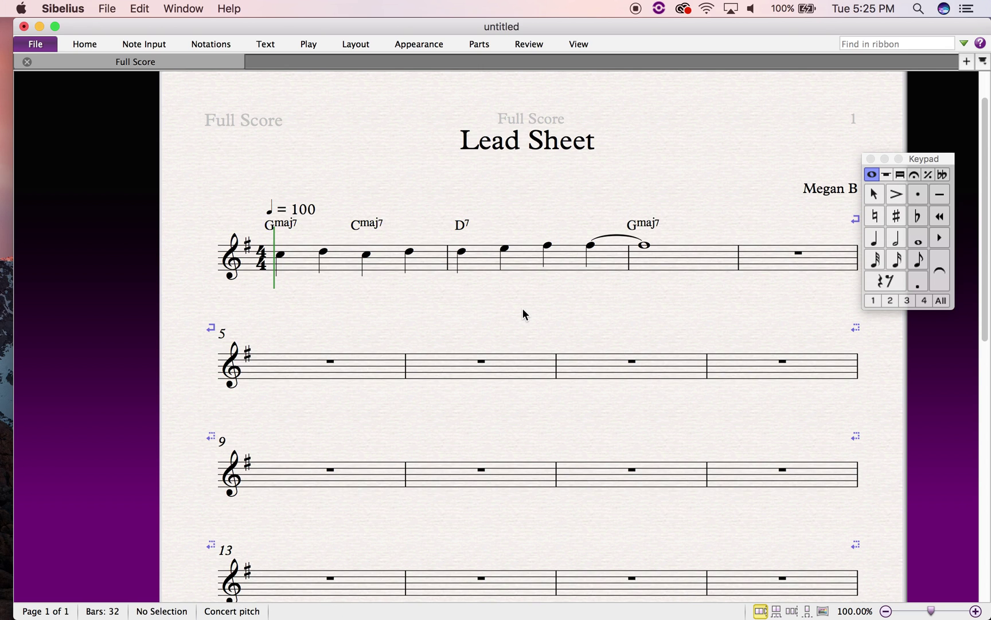
Select the first note of bar 1 and look through the available text styles.
left_click(281, 256)
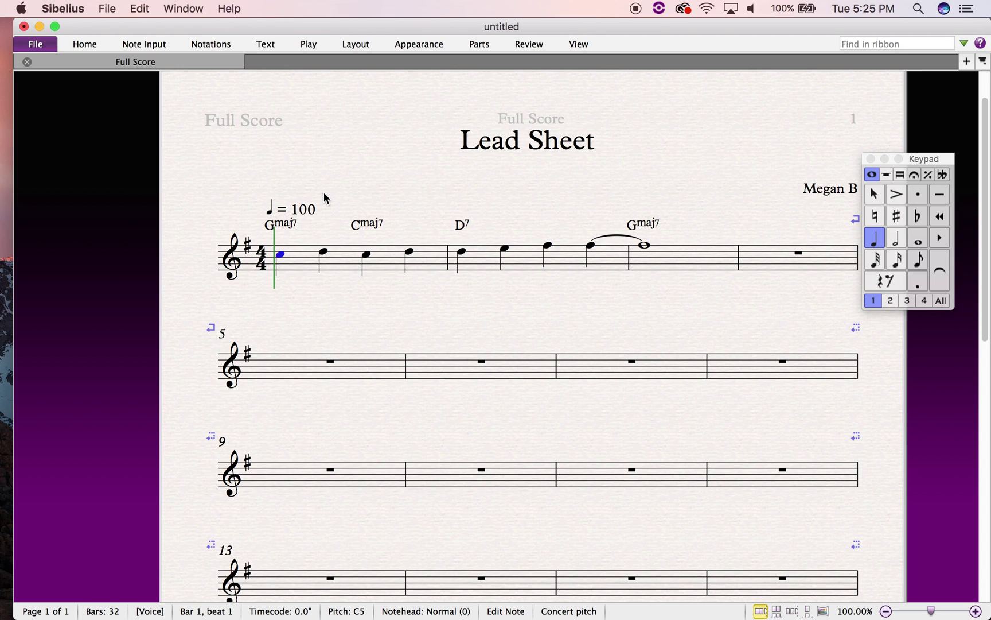
left_click(270, 46)
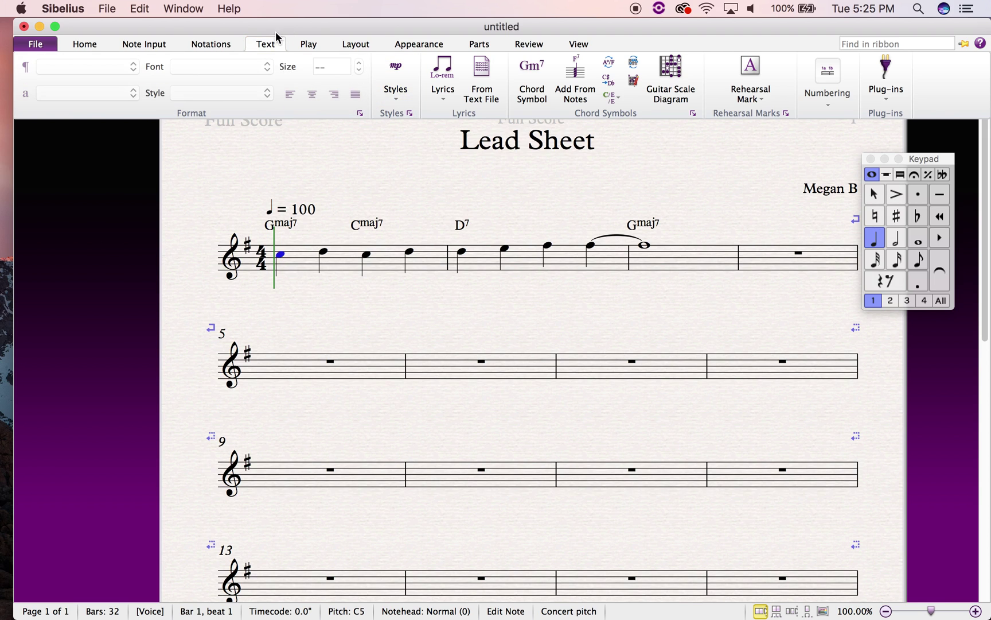
left_click(409, 103)
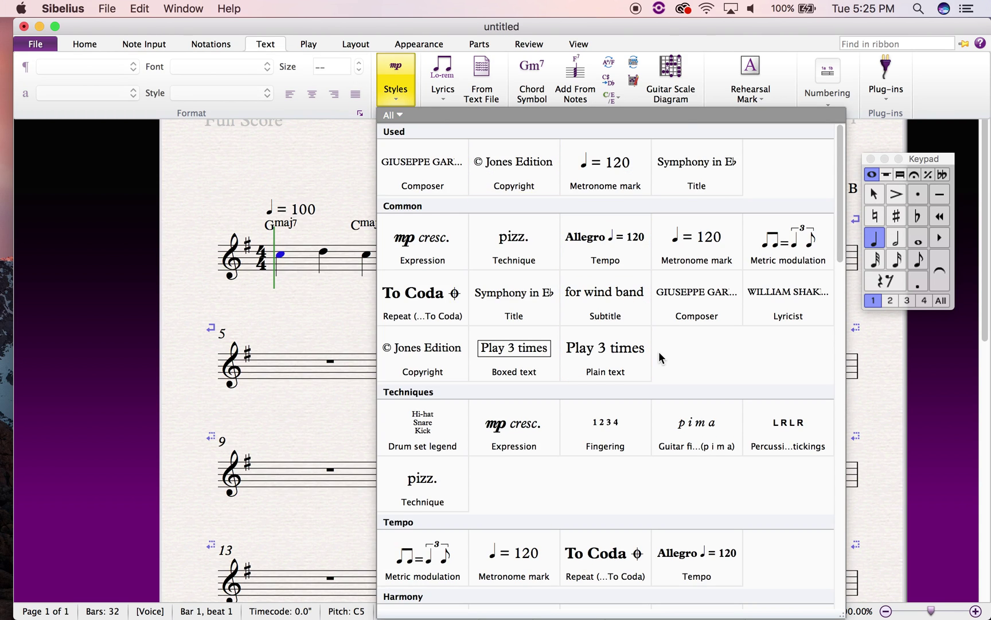
scroll(660, 357, "down", 4)
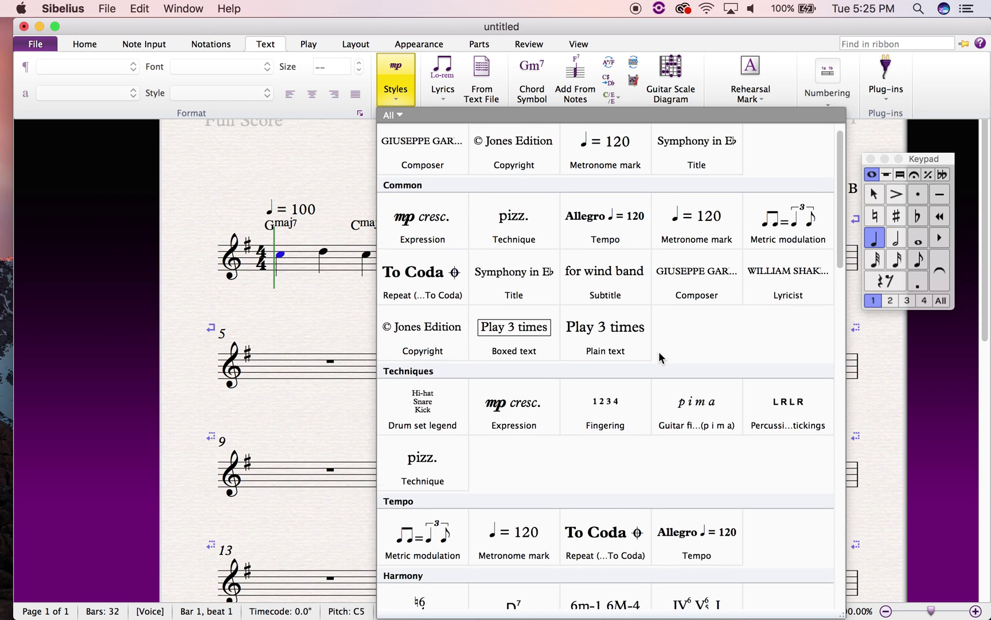
scroll(661, 357, "down", 1)
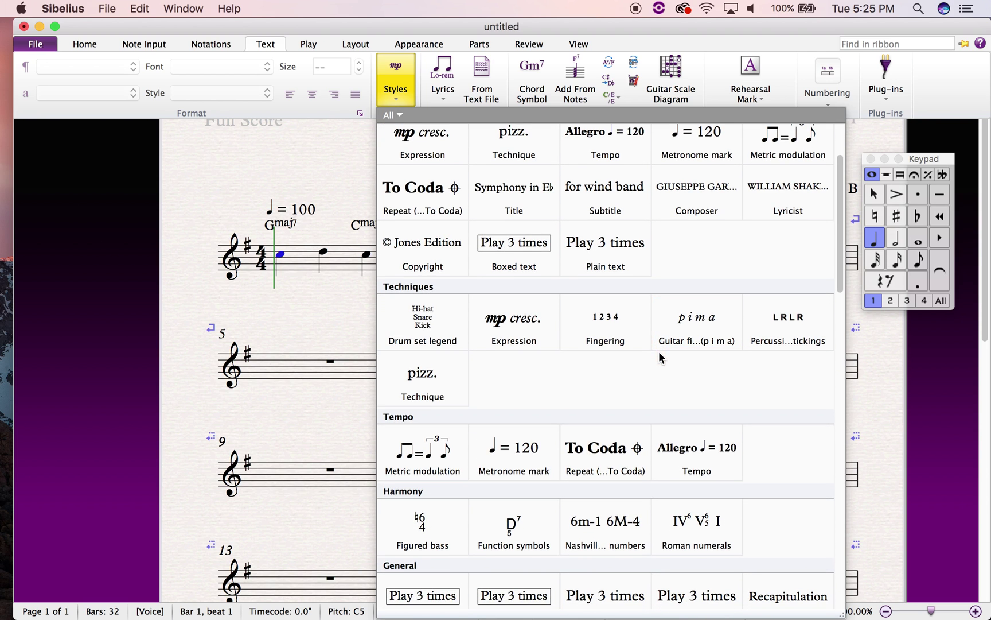
scroll(661, 357, "up", 3)
left_click(406, 100)
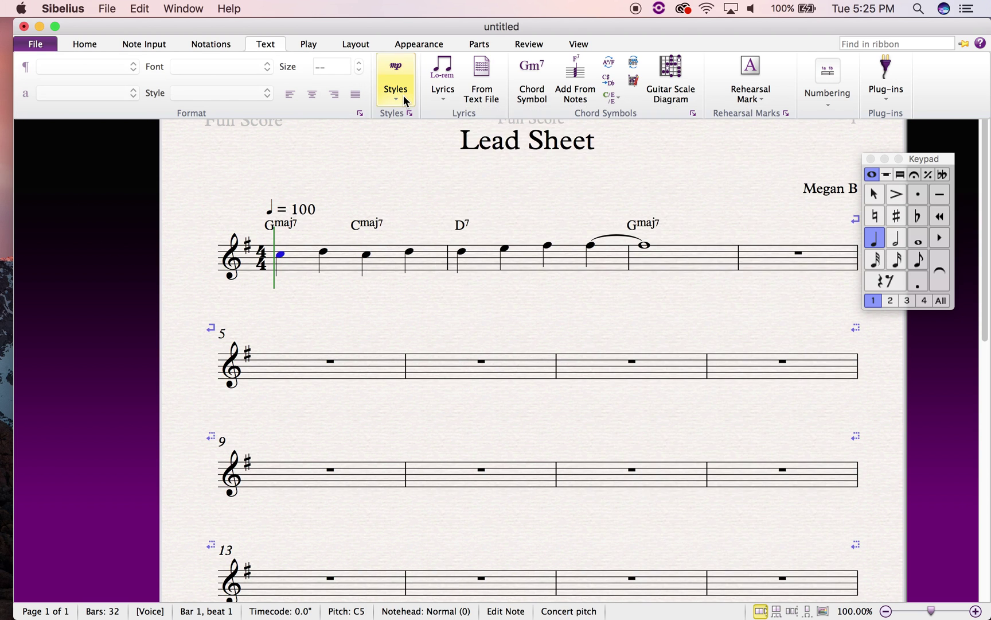
Start a lyric line below the staff at the first note, entering "Hi" and "I'm" on beats 1 and 2 of bar 1.
left_click(442, 94)
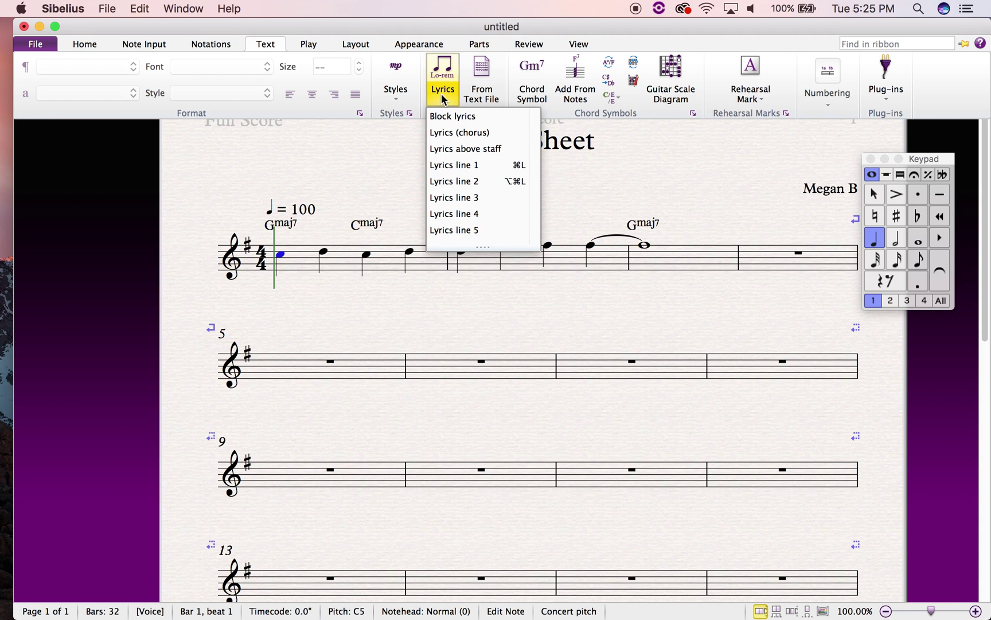
left_click(445, 71)
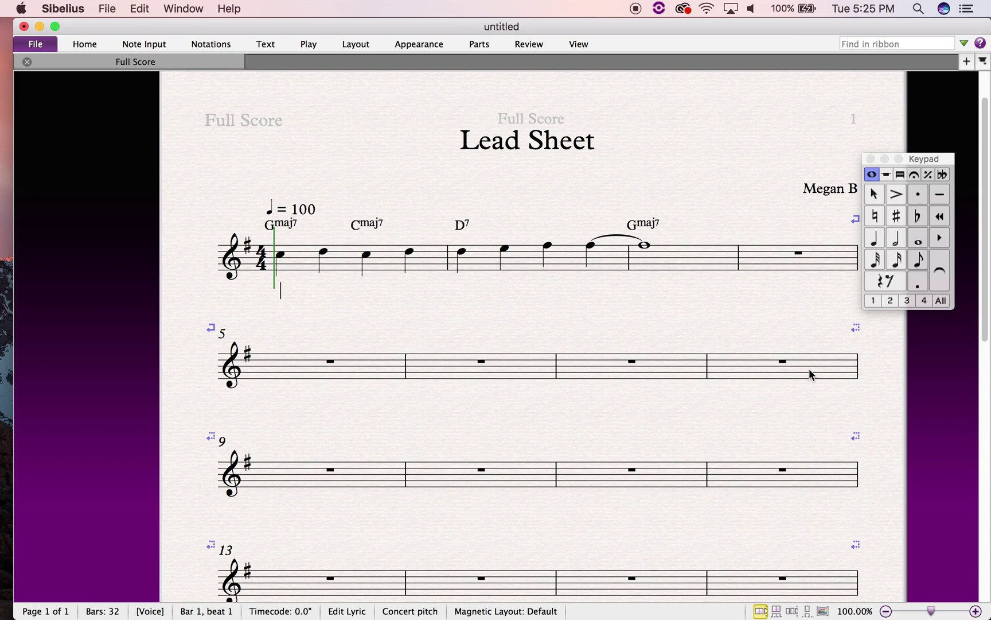
type("Hel")
key("BackSpace")
key("BackSpace")
type("i")
key("space")
type("I'm")
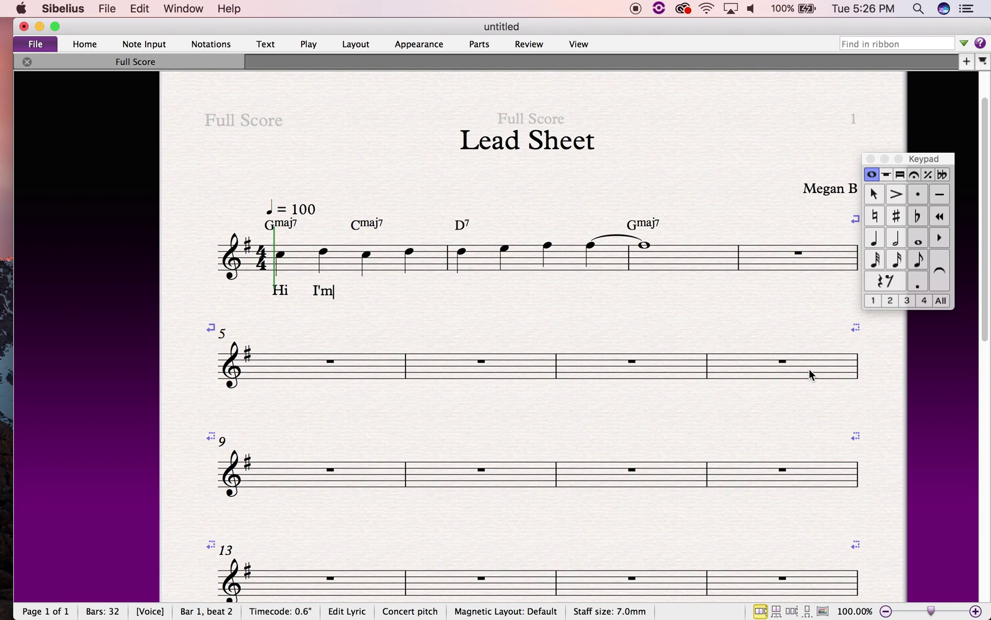
Continue the lyrics with "pleased" and "to" under beats 3 and 4 of bar 1.
key("space")
type("pleased")
key("space")
type("to")
key("space")
Enter the lyrics "meet you to-day" under bar 2, hyphenating "to-day" and extending its last syllable across the tied note into bar 3.
type("m")
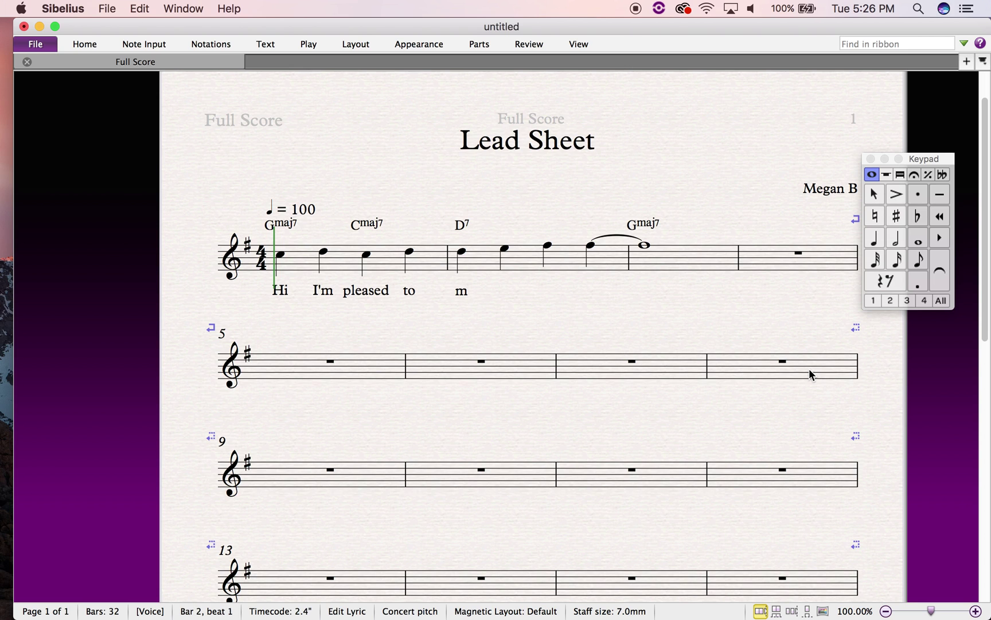
type("eet")
key("space")
type("you")
key("space")
type("to - ")
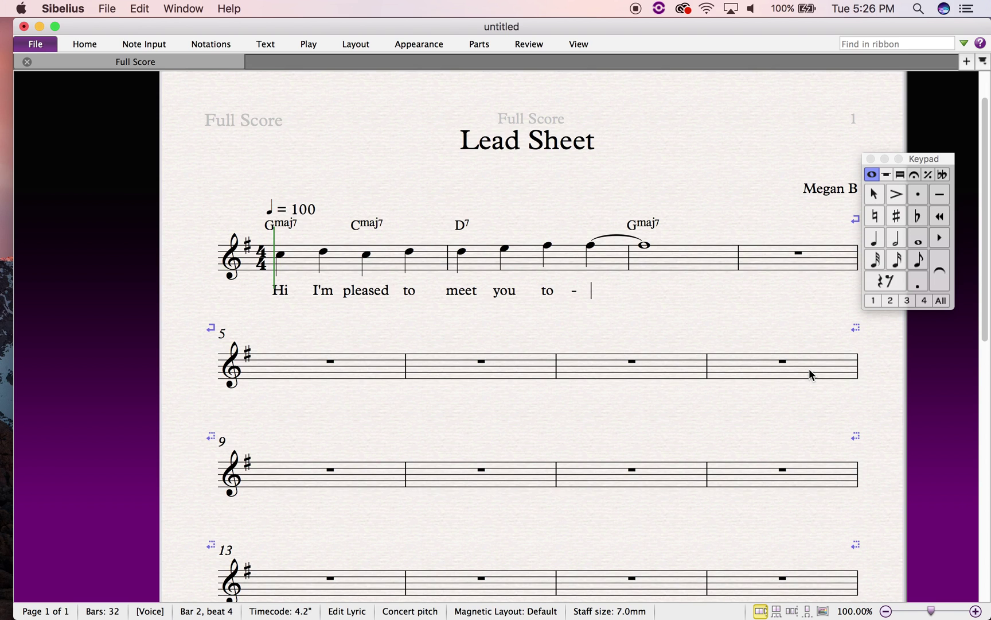
type("day")
key("space")
key("space")
key("Escape")
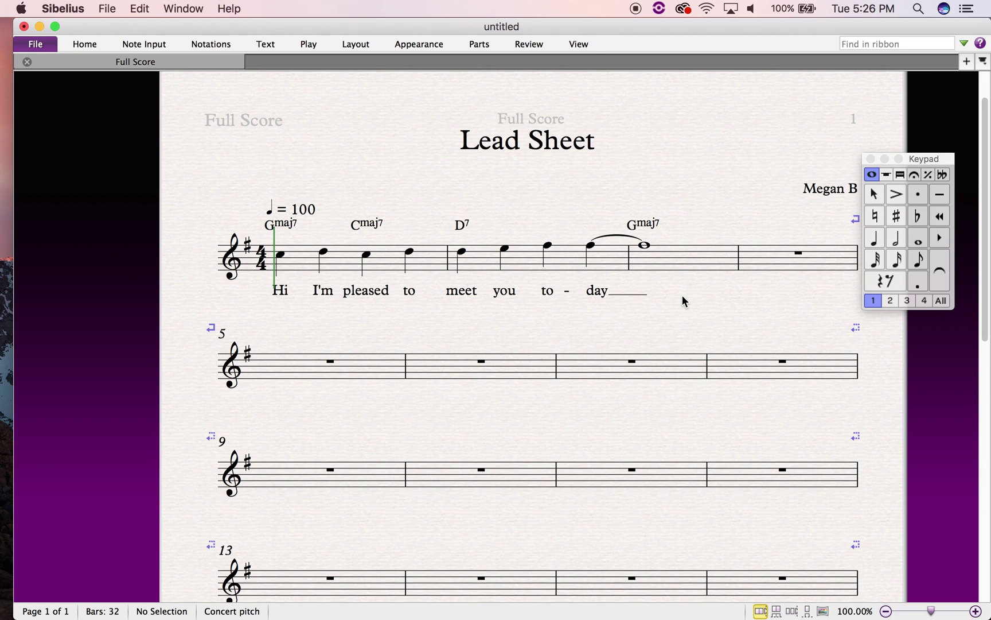
Review the lead sheet page, examining the first system's melody, chord symbols and lyrics and the remaining empty systems.
scroll(683, 300, "down", 2)
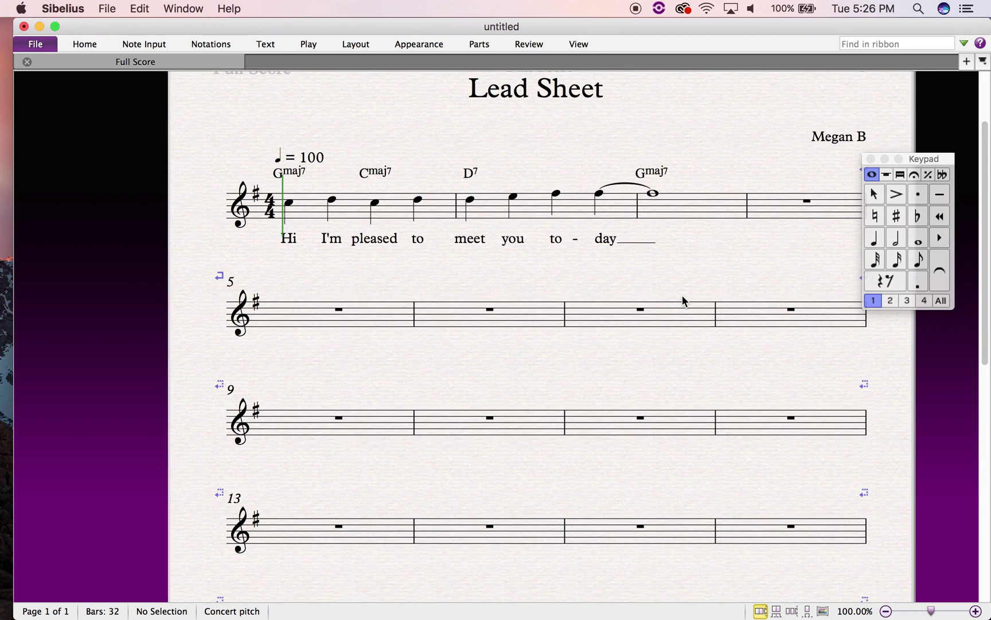
scroll(682, 295, "up", 3)
scroll(682, 295, "right", 3)
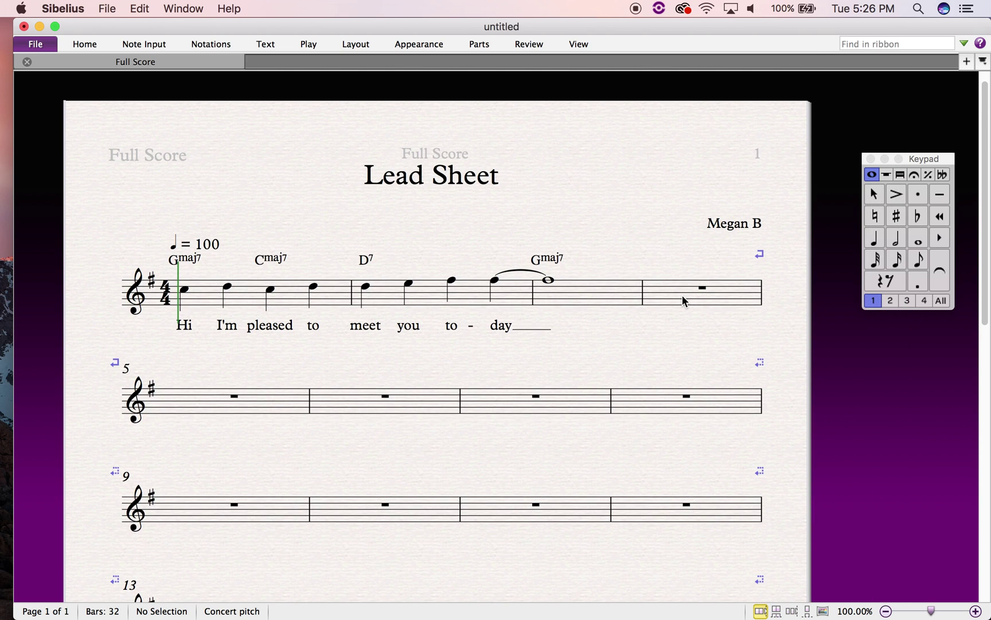
scroll(683, 295, "down", 3)
scroll(683, 295, "left", 2)
scroll(642, 191, "up", 2)
scroll(642, 192, "left", 1)
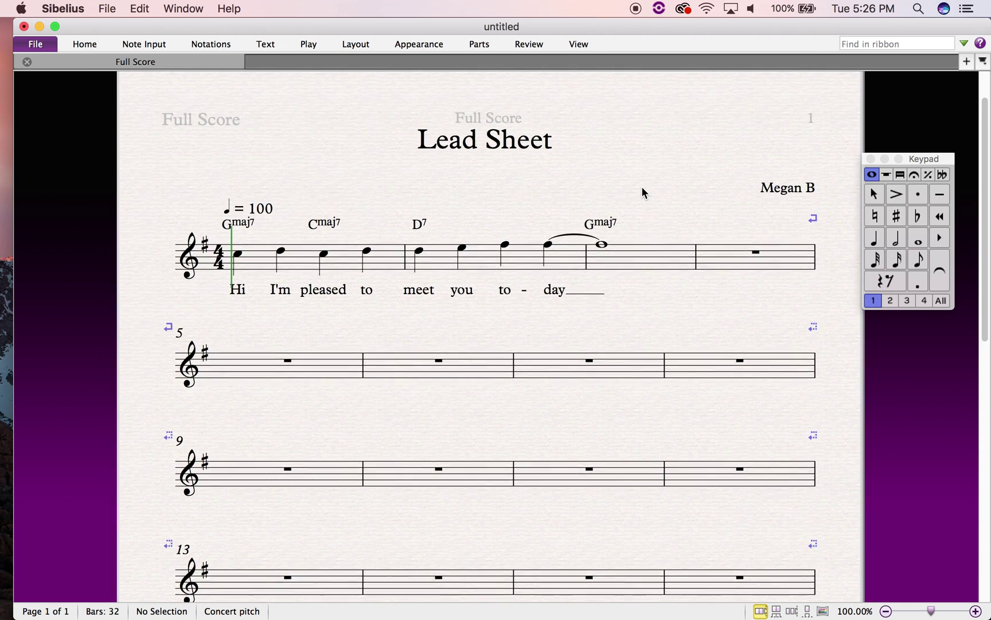
scroll(642, 192, "down", 1)
scroll(642, 192, "right", 1)
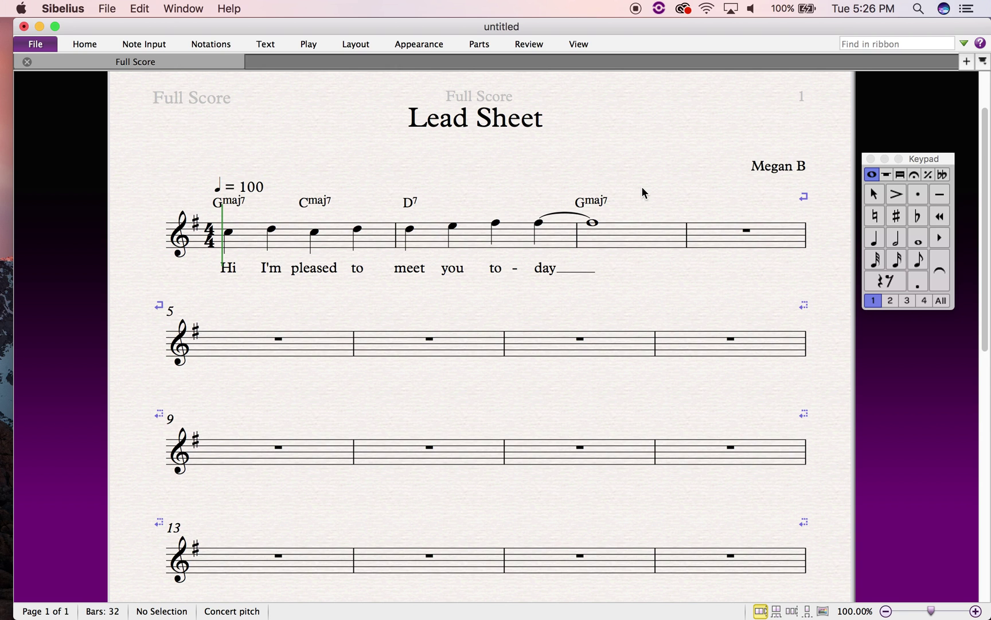
scroll(643, 192, "down", 3)
scroll(643, 193, "right", 1)
scroll(654, 261, "down", 18)
scroll(655, 261, "right", 1)
scroll(654, 258, "up", 20)
scroll(654, 258, "left", 1)
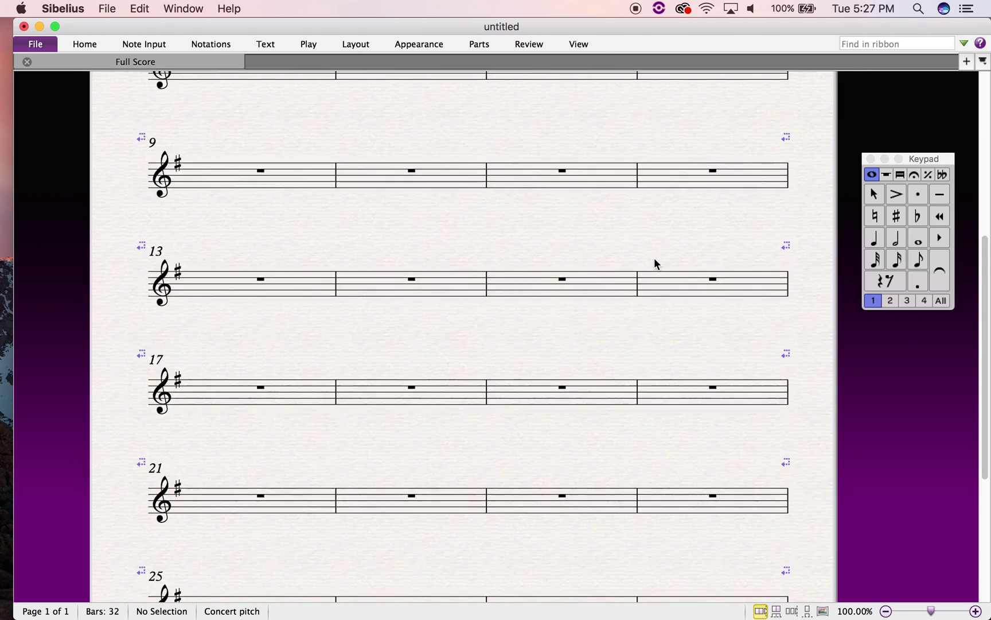
scroll(655, 262, "down", 2)
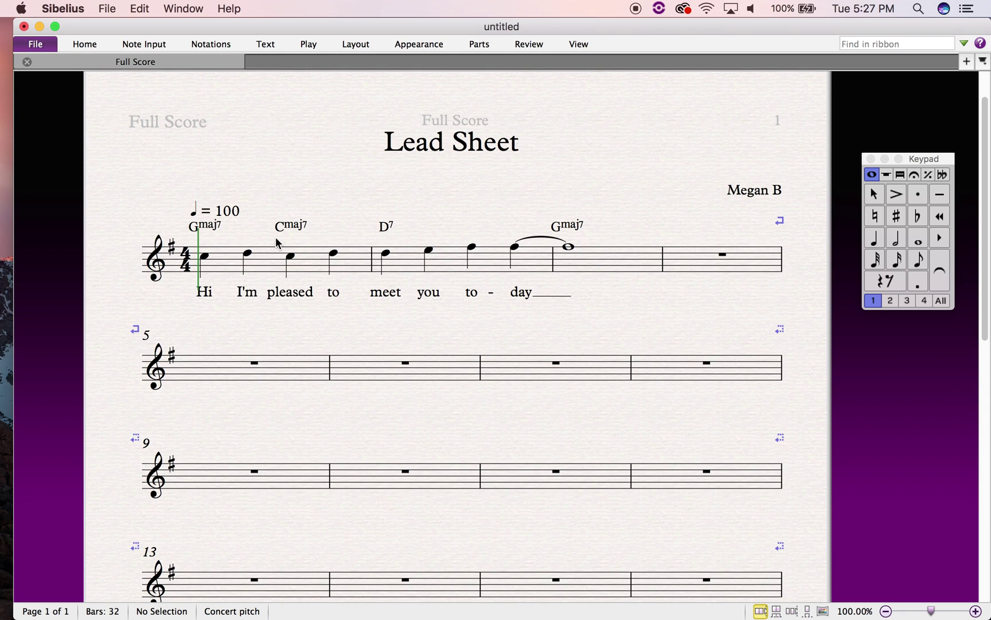
scroll(276, 237, "down", 1)
scroll(276, 236, "down", 2)
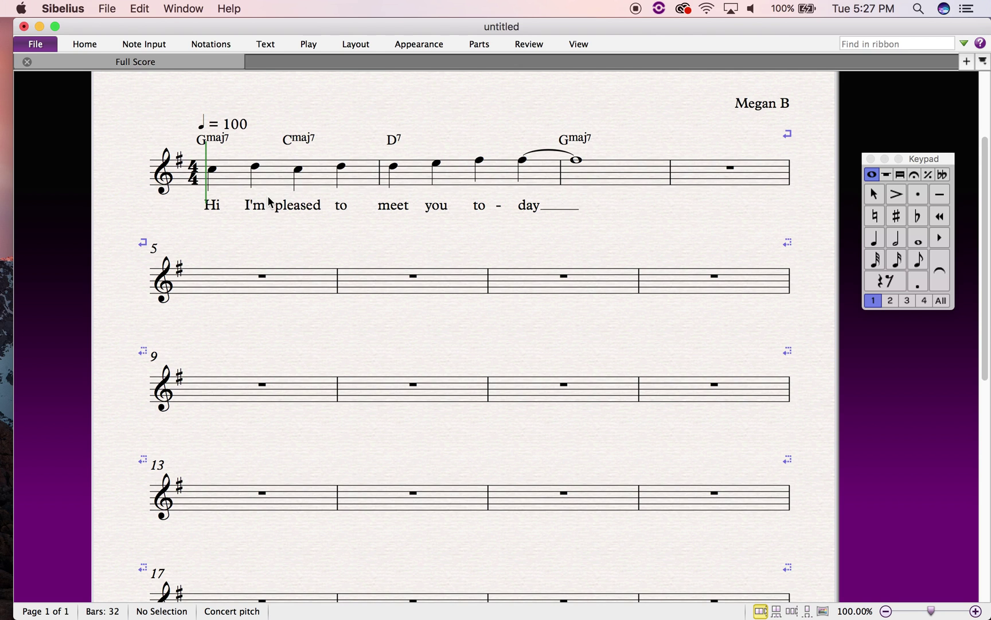
scroll(370, 283, "down", 2)
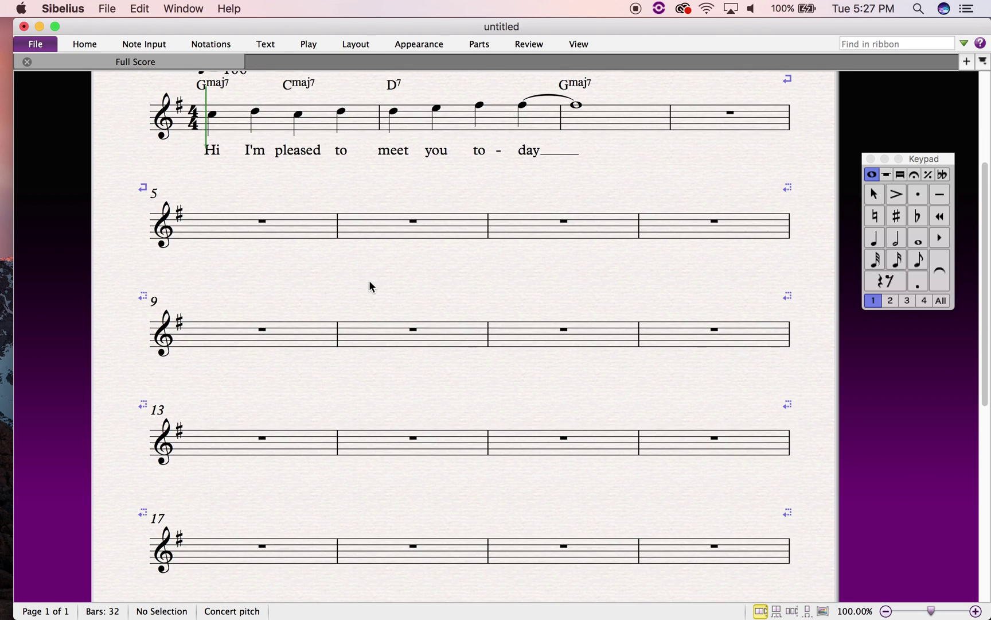
scroll(370, 286, "down", 2)
scroll(370, 285, "up", 3)
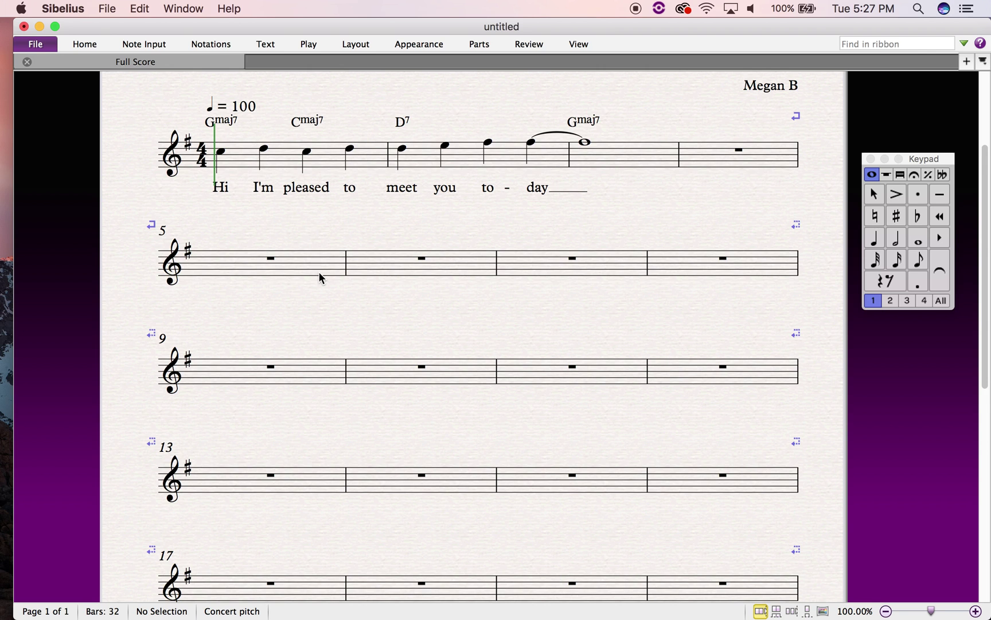
scroll(321, 276, "down", 2)
scroll(316, 222, "up", 2)
scroll(317, 223, "right", 1)
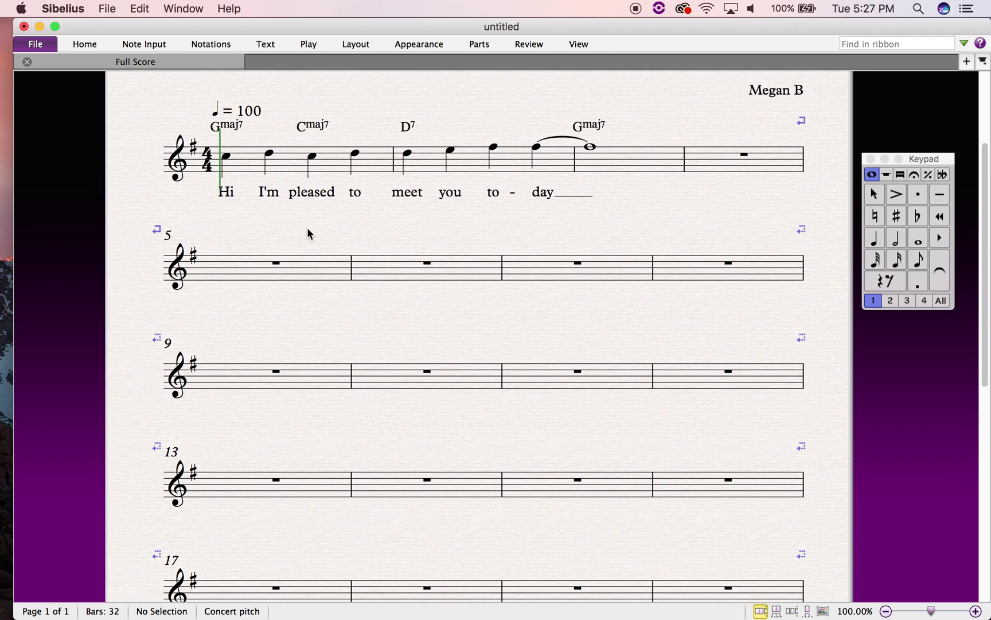
left_click(304, 269)
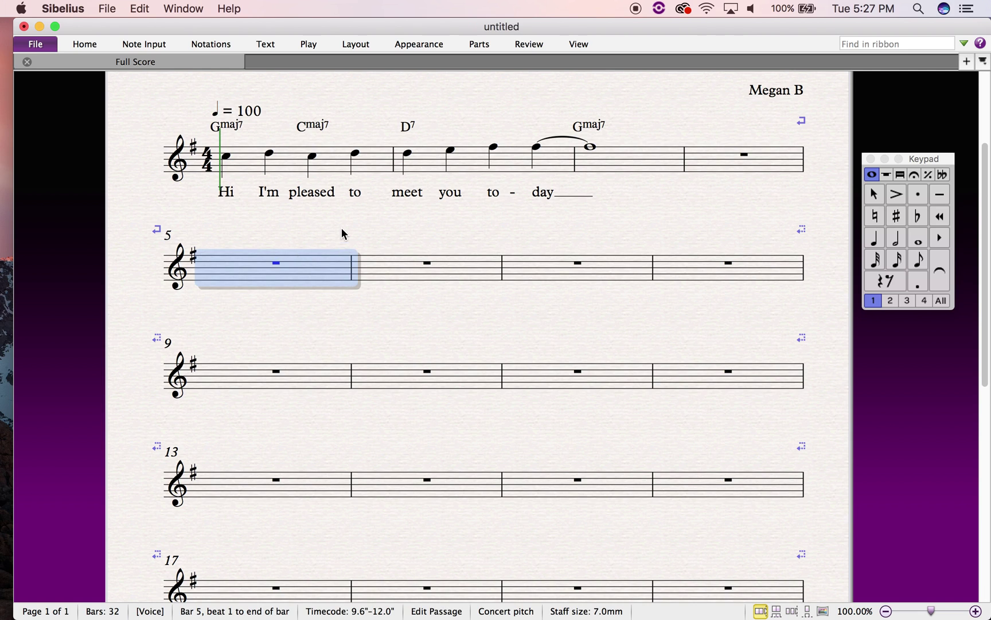
scroll(361, 290, "down", 3)
key("Escape")
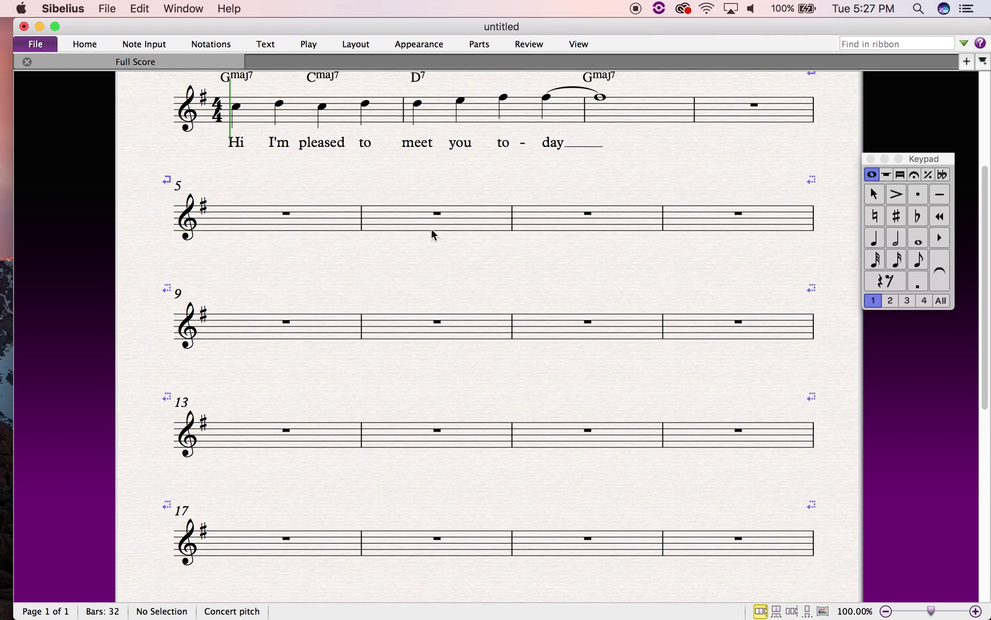
scroll(485, 290, "down", 5)
scroll(488, 287, "up", 8)
scroll(443, 409, "down", 3)
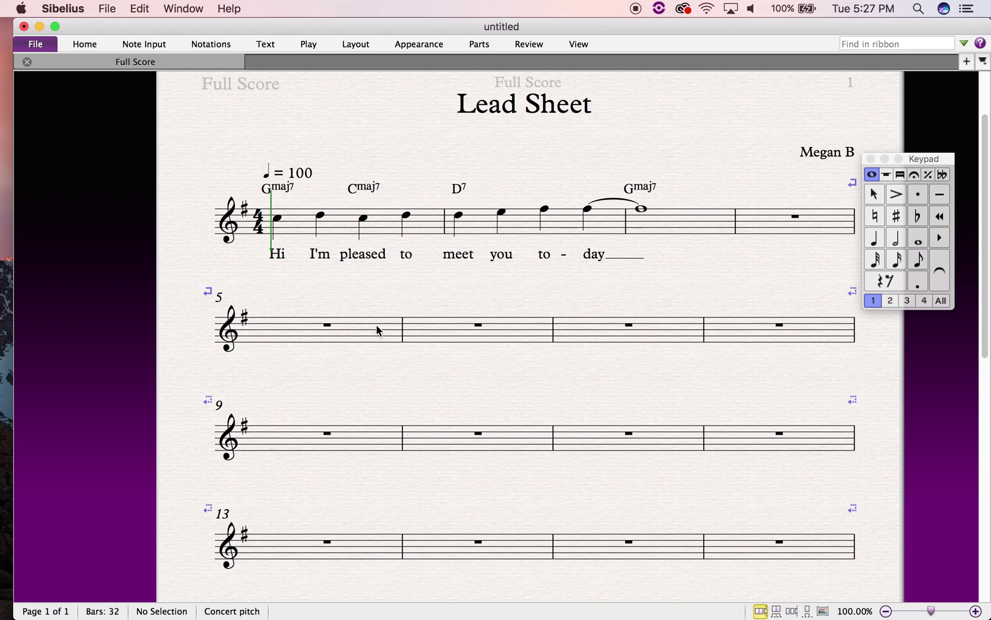
left_click(377, 327)
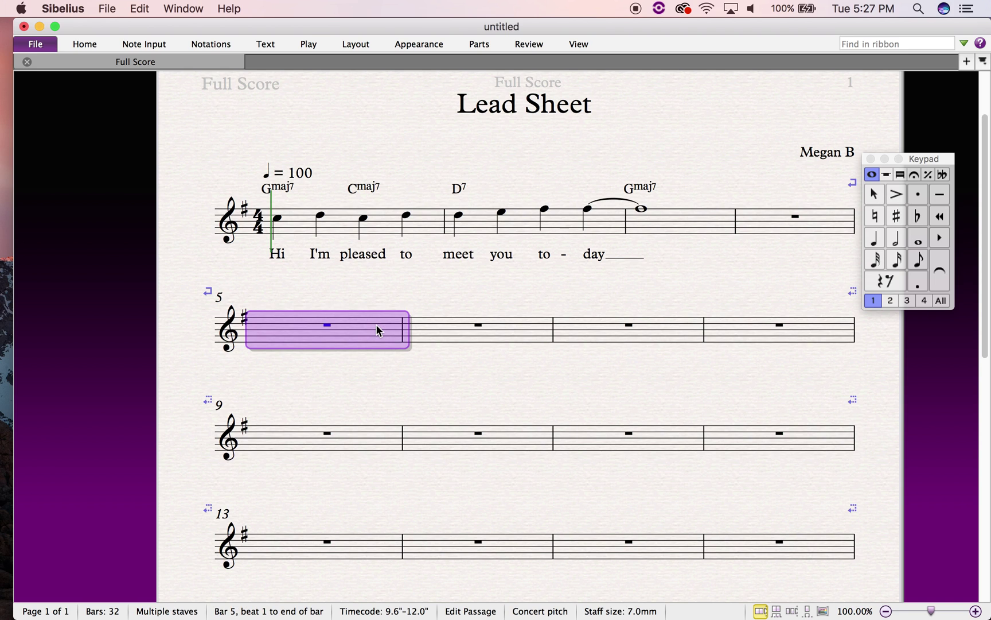
left_click(390, 380)
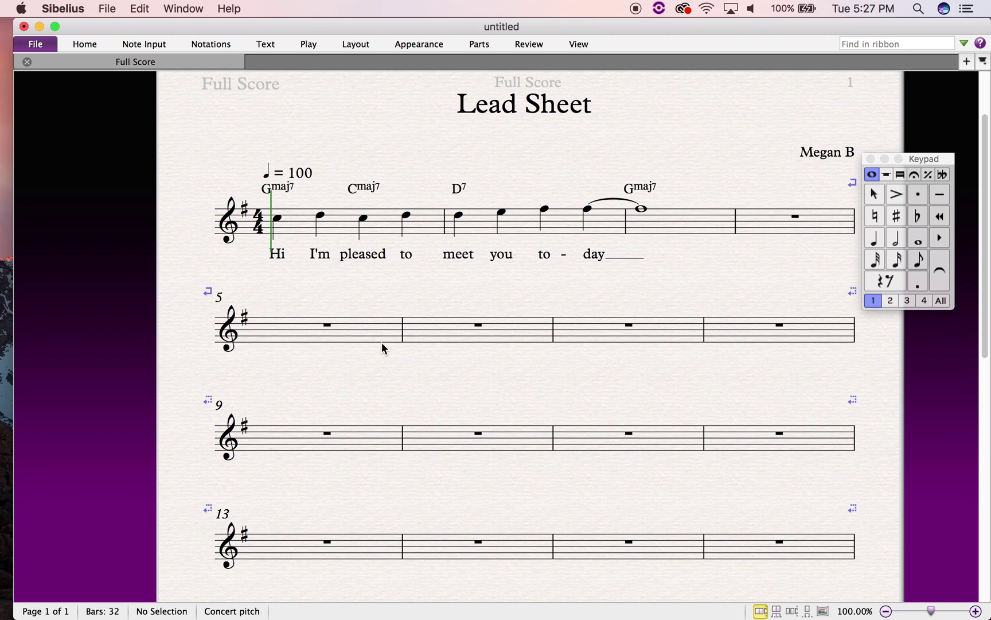
Select the empty bars 5 to 32 as a system passage and delete them entirely from the score.
left_click(382, 326)
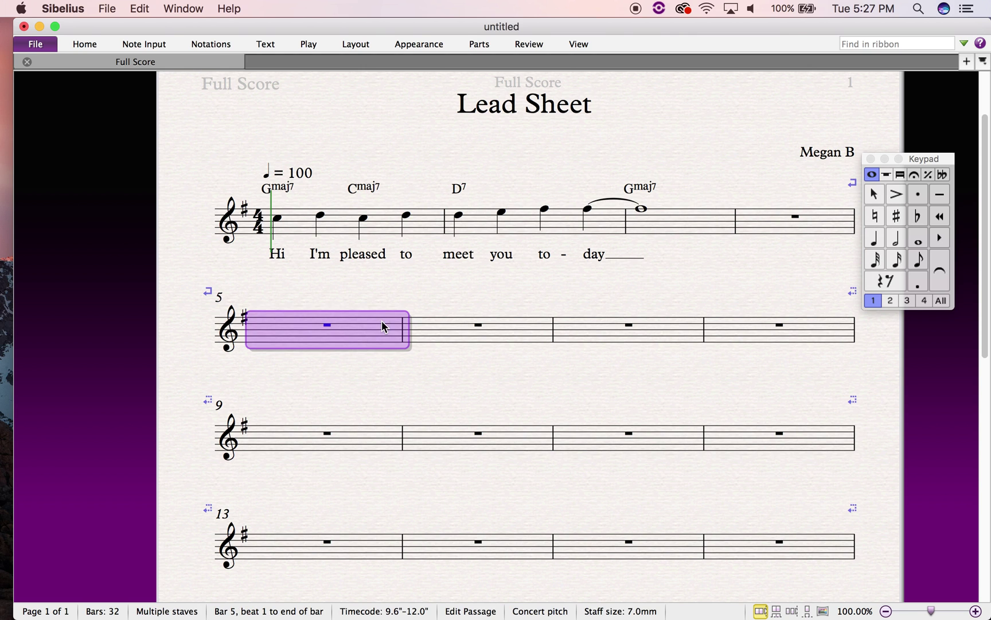
scroll(529, 423, "down", 10)
scroll(529, 423, "right", 3)
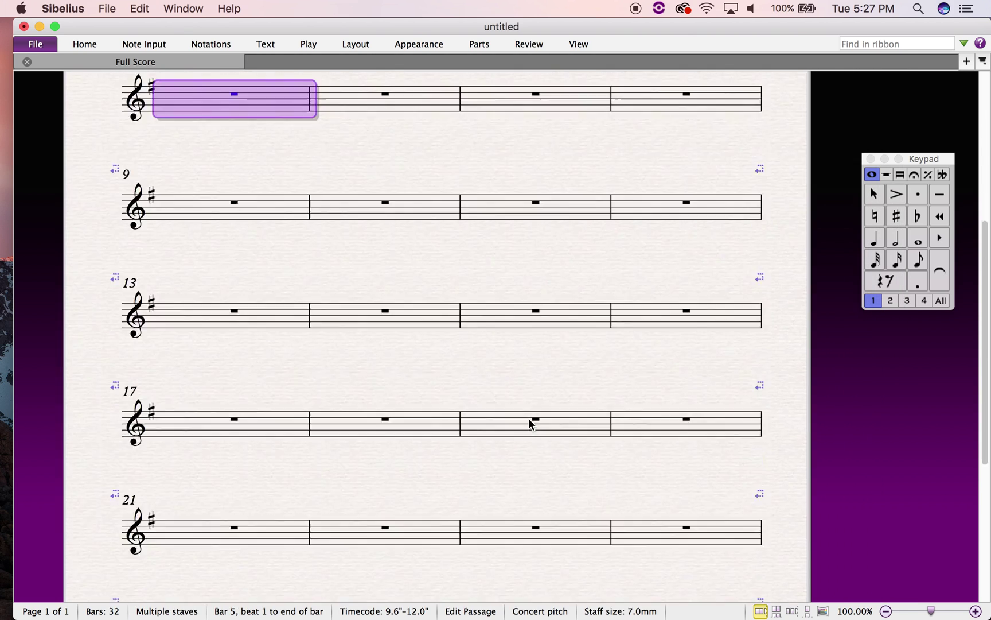
scroll(530, 423, "up", 7)
scroll(531, 423, "down", 3)
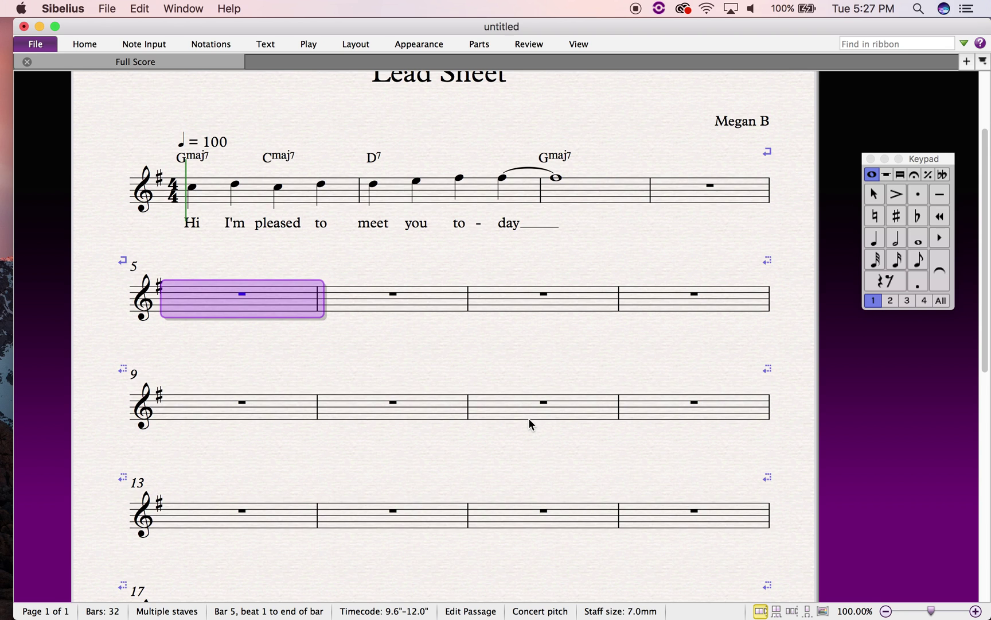
scroll(531, 424, "down", 1)
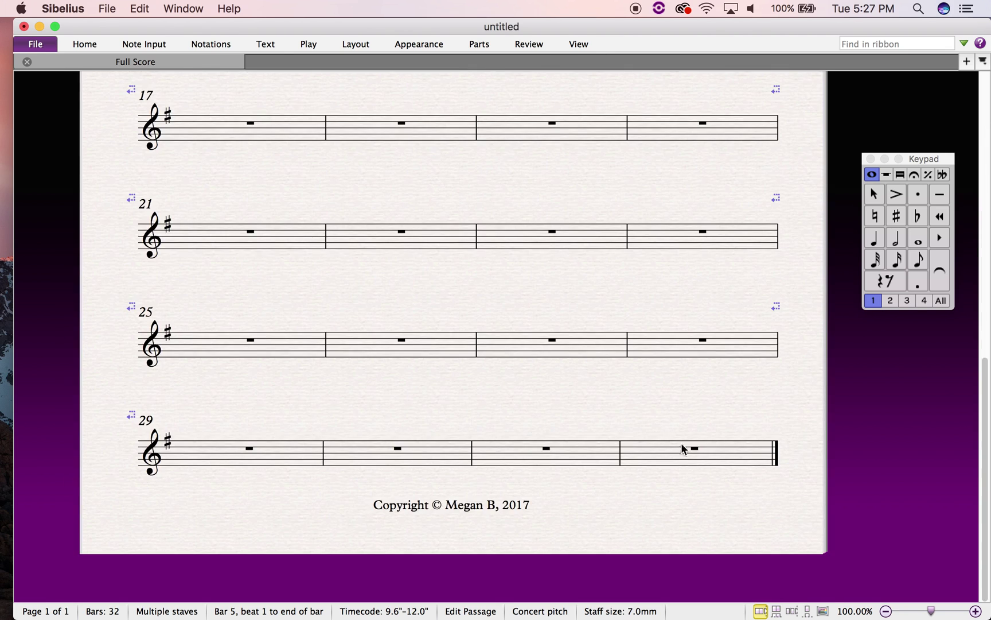
left_click(694, 462, "shift")
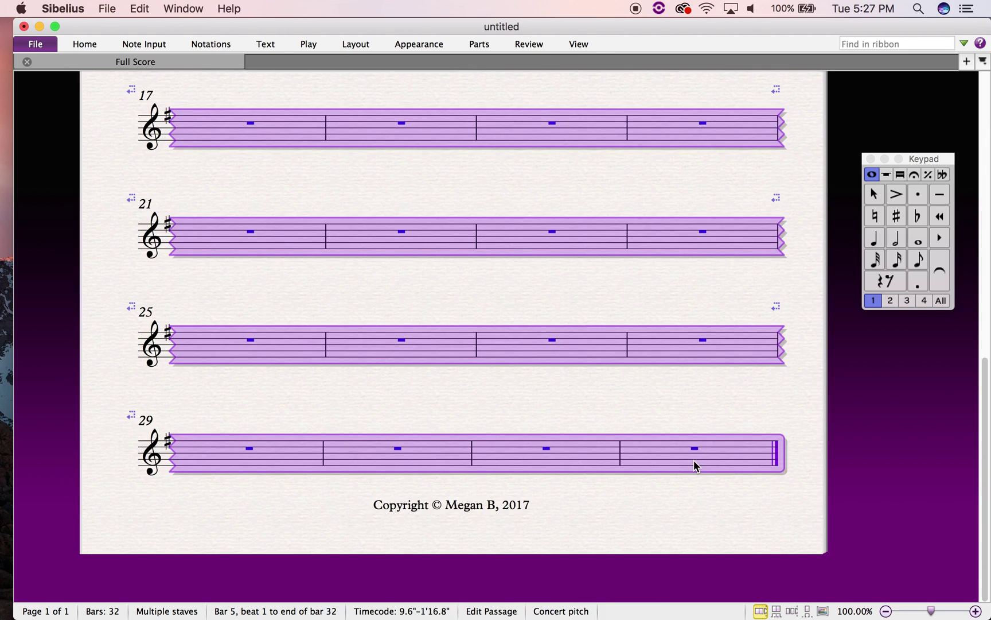
scroll(694, 460, "up", 10)
scroll(694, 459, "down", 3)
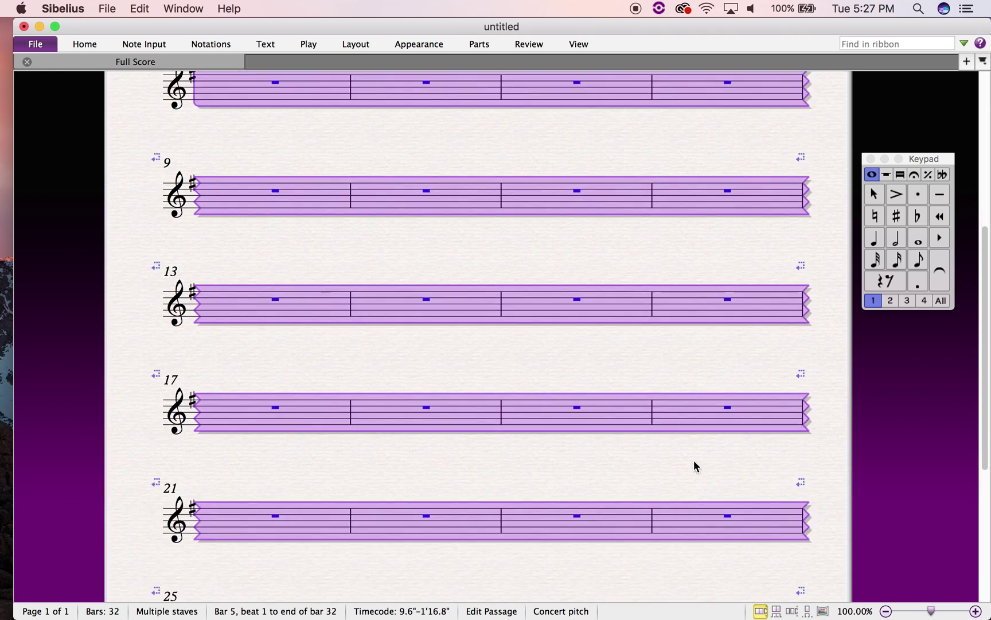
scroll(694, 460, "up", 6)
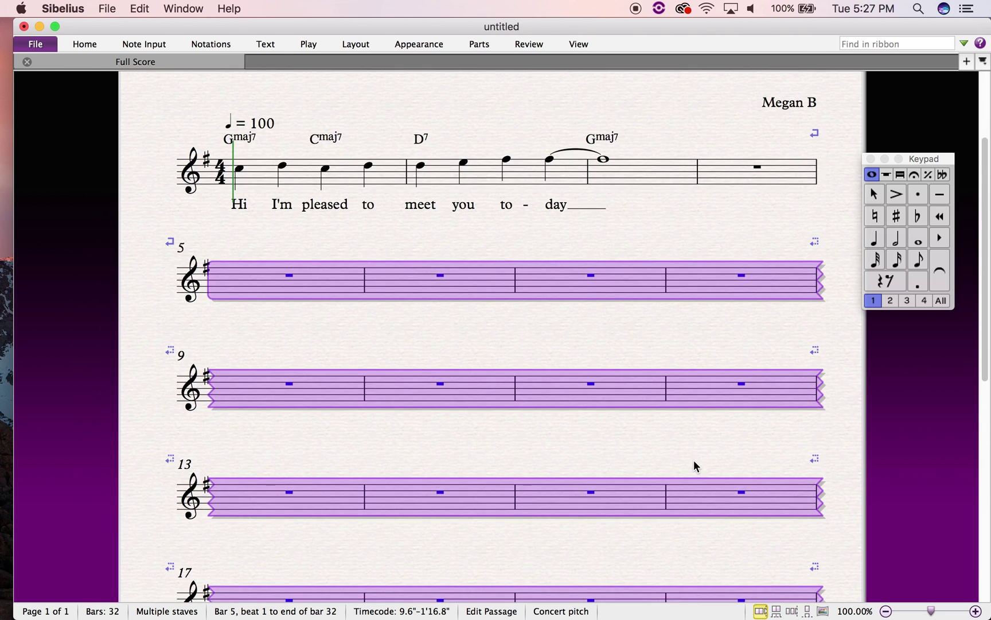
key("Delete")
scroll(666, 373, "up", 5)
scroll(666, 380, "right", 3)
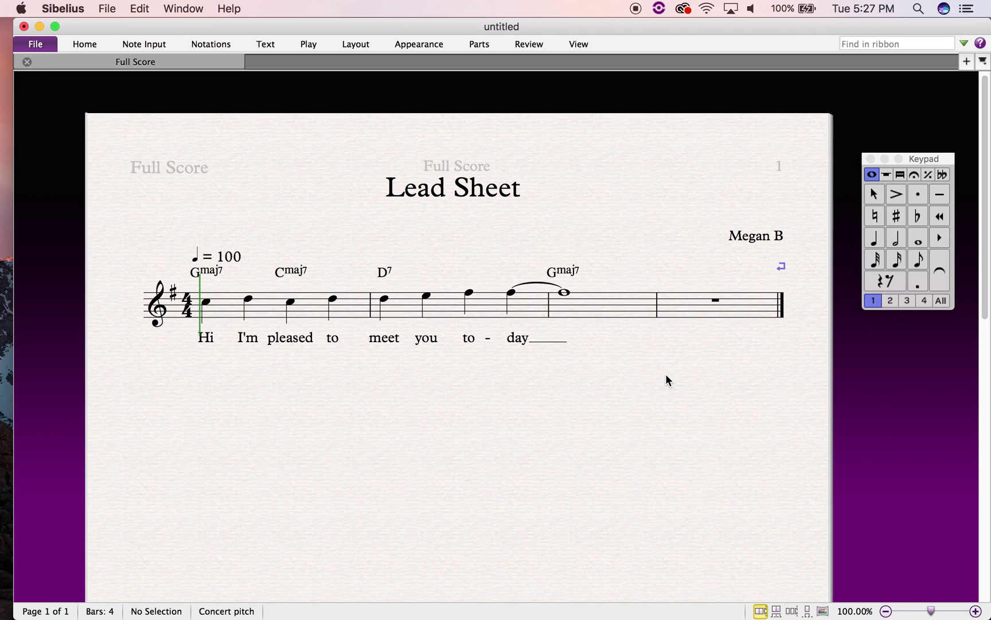